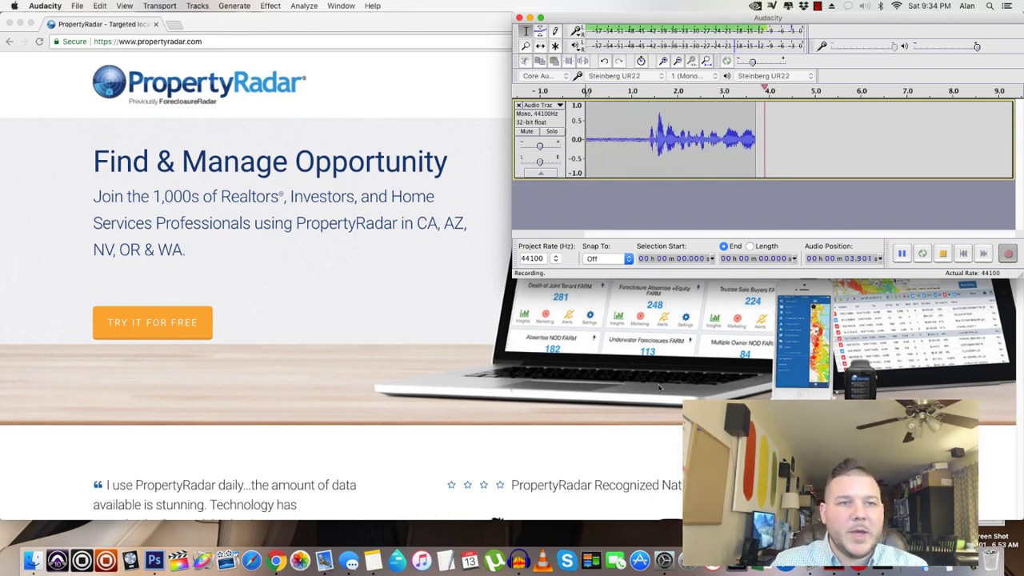
Switch to the browser, enlarge its window and log in to the PropertyRadar account with the saved credentials.
{"action": "left_click", "coordinate": [468, 302]}
{"action": "left_click", "coordinate": [31, 24]}
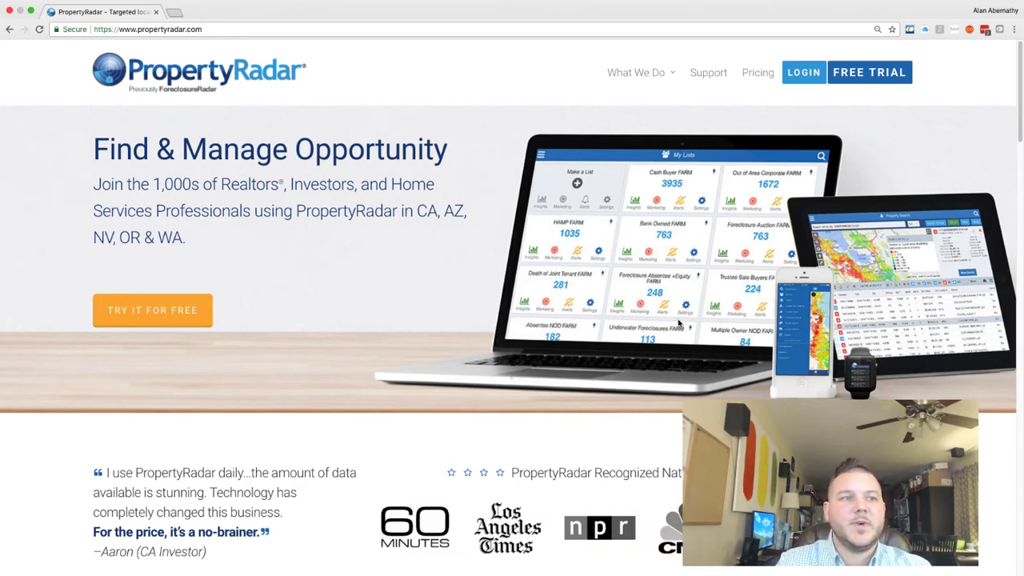
{"action": "left_click", "coordinate": [801, 75]}
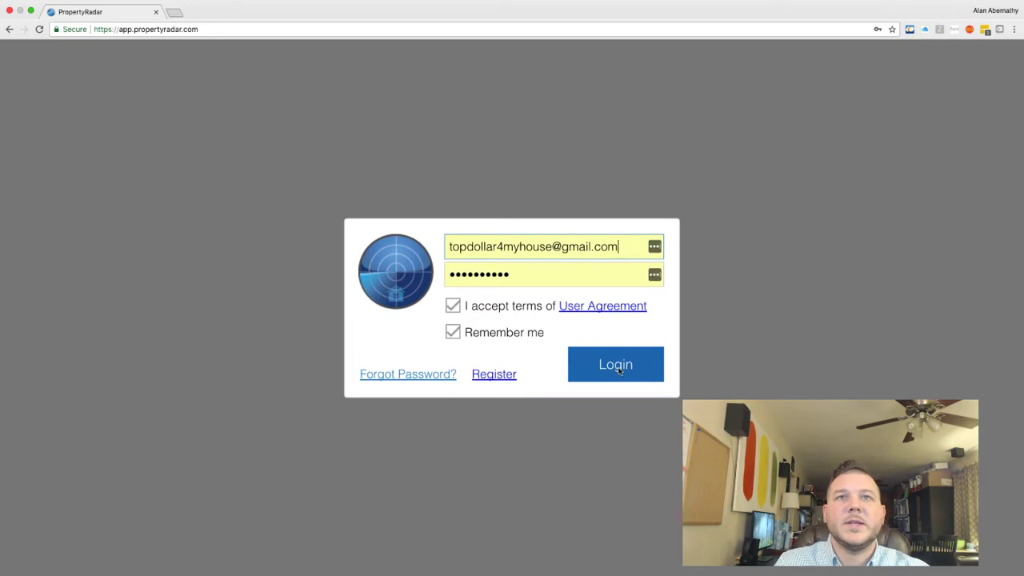
{"action": "left_click", "coordinate": [618, 368]}
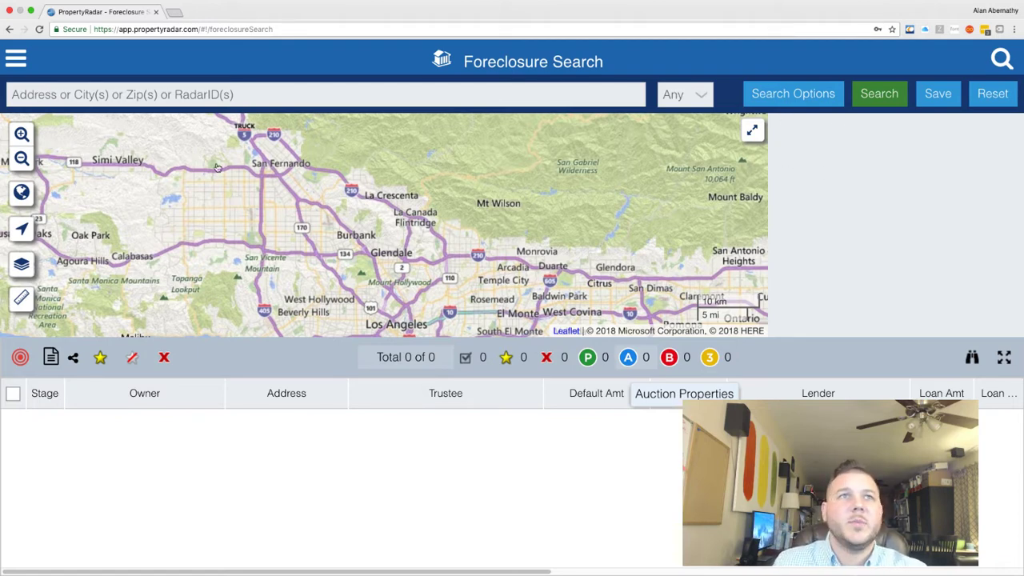
Review the site's available search, list and saved-item sections, and open Foreclosure Search.
{"action": "left_click", "coordinate": [18, 58]}
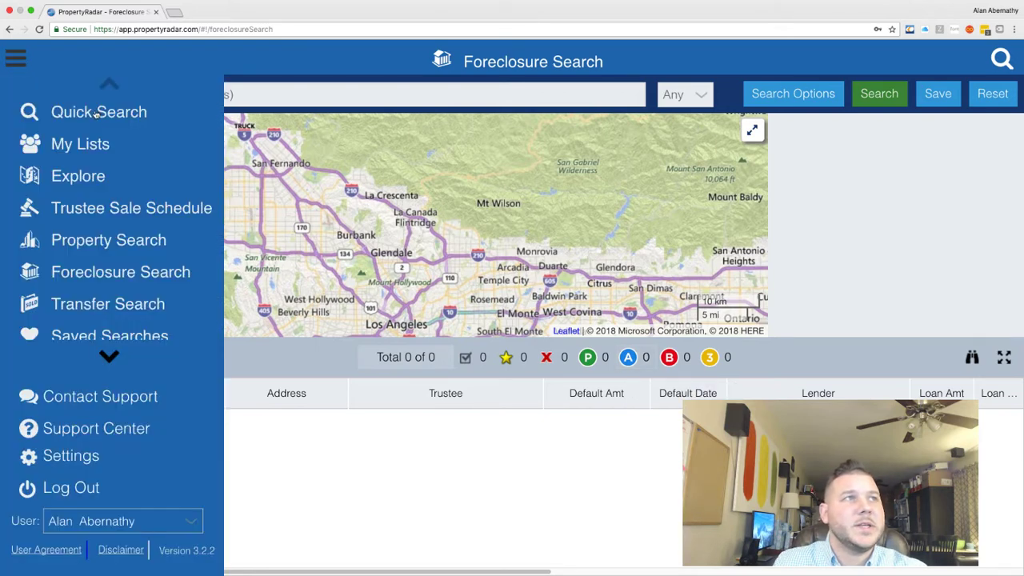
{"action": "left_click", "coordinate": [108, 357]}
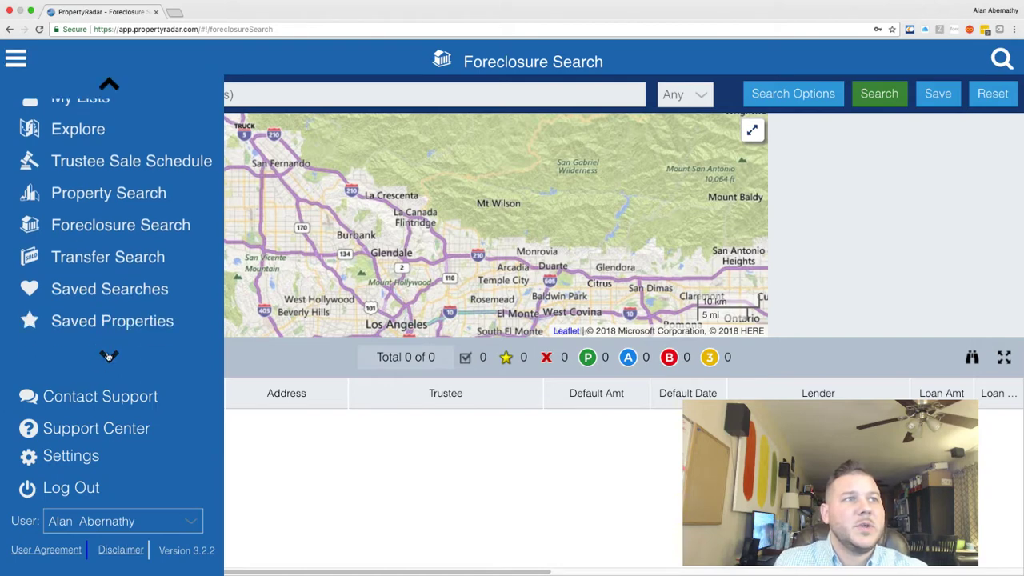
{"action": "left_click", "coordinate": [110, 83]}
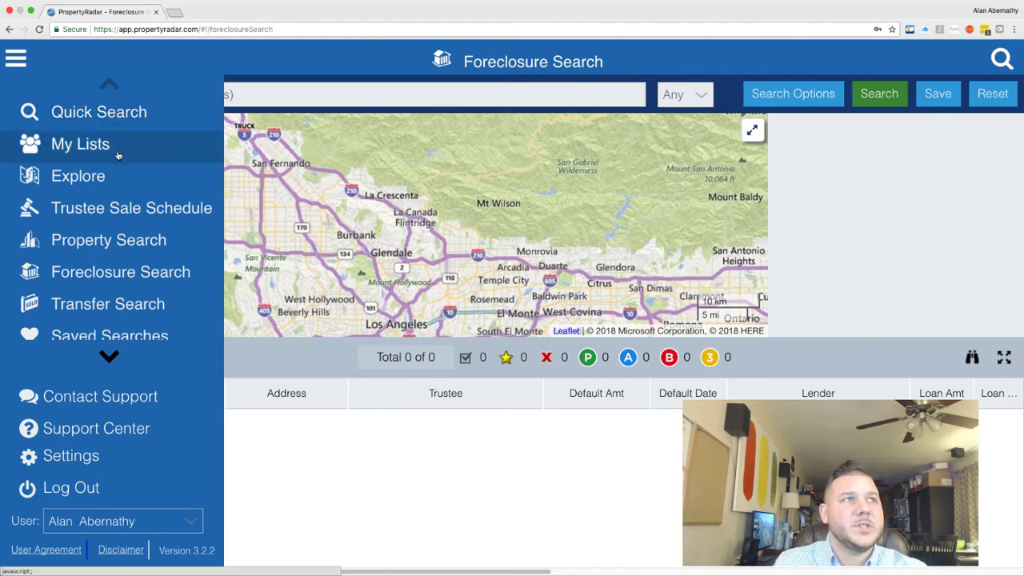
{"action": "scroll", "coordinate": [122, 177], "scroll_direction": "down", "scroll_amount": 1}
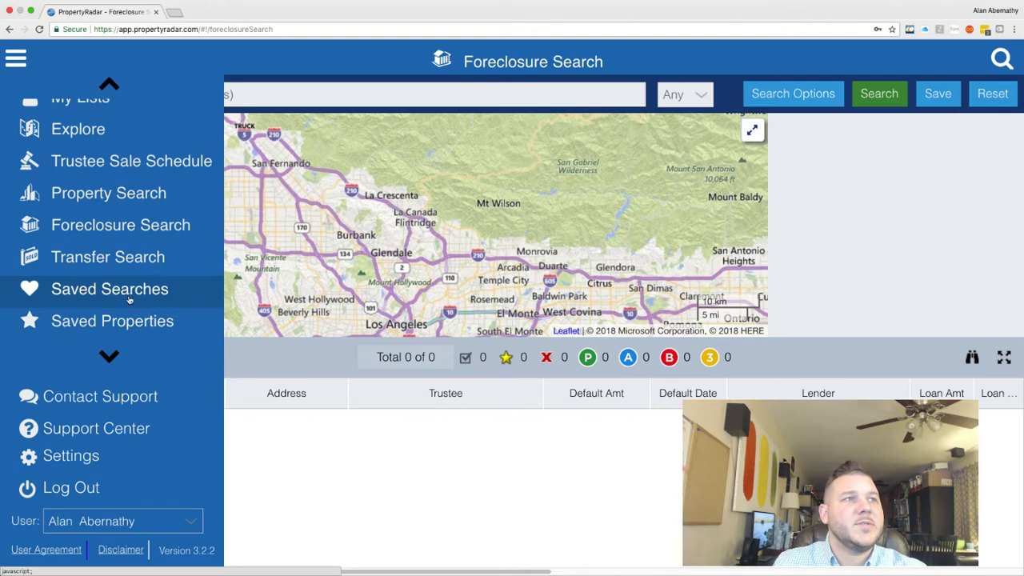
{"action": "scroll", "coordinate": [110, 141], "scroll_direction": "up", "scroll_amount": 1}
{"action": "scroll", "coordinate": [137, 319], "scroll_direction": "down", "scroll_amount": 1}
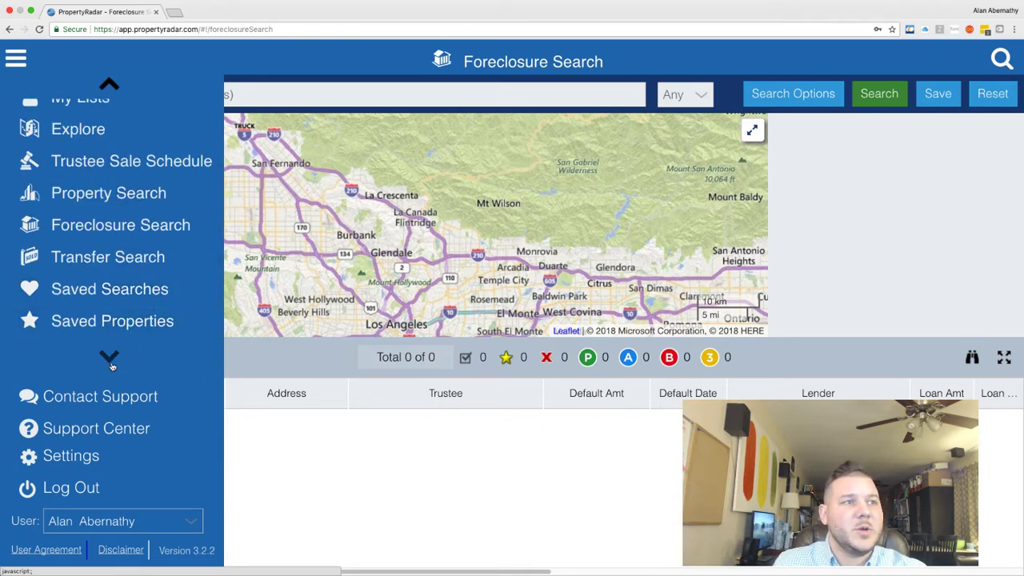
{"action": "scroll", "coordinate": [121, 341], "scroll_direction": "up", "scroll_amount": 1}
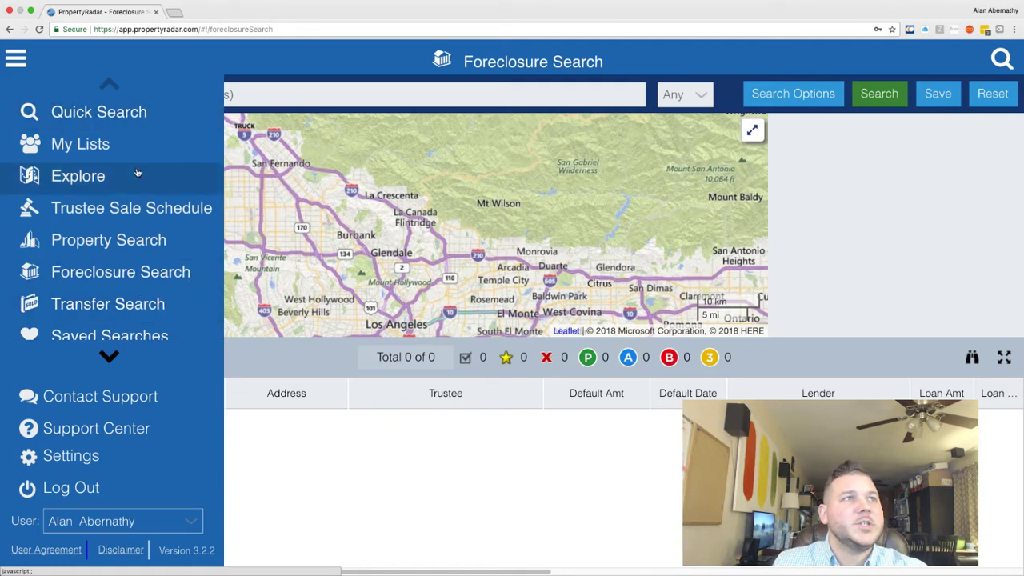
{"action": "left_click", "coordinate": [142, 272]}
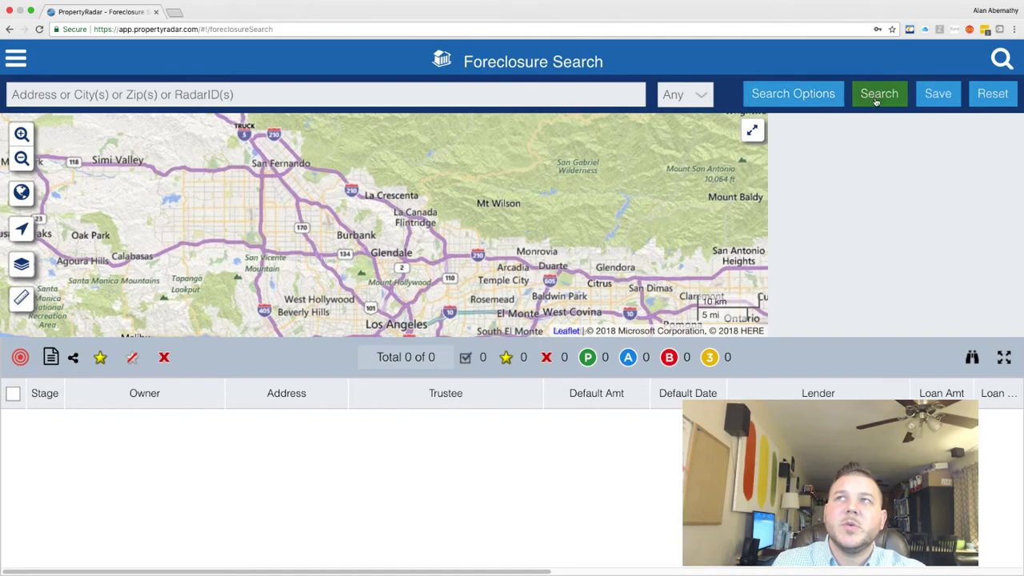
In the search options, clear all foreclosure stages and select only Preforeclosure under Notice of Default.
{"action": "left_click", "coordinate": [819, 99]}
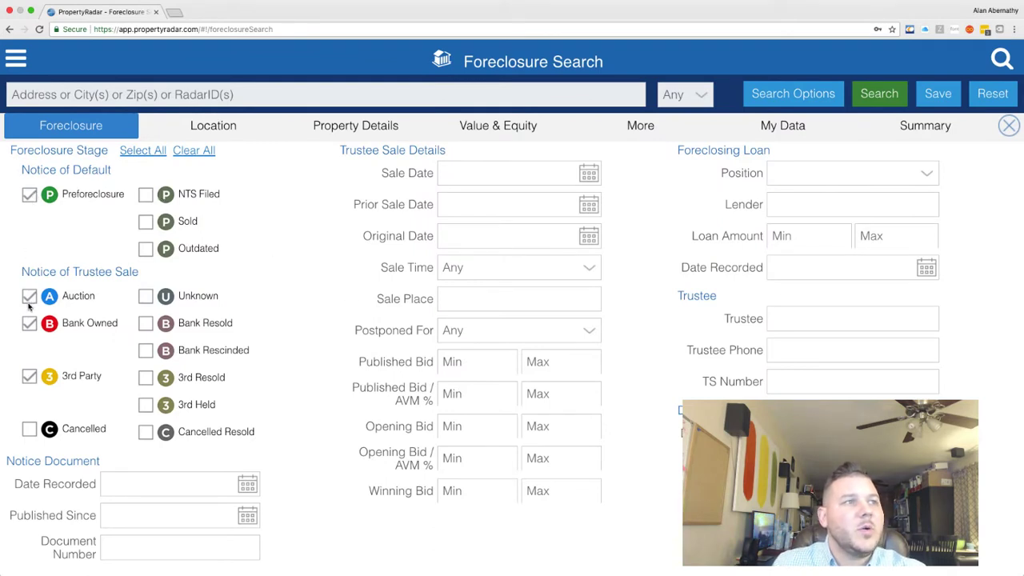
{"action": "left_click", "coordinate": [200, 153]}
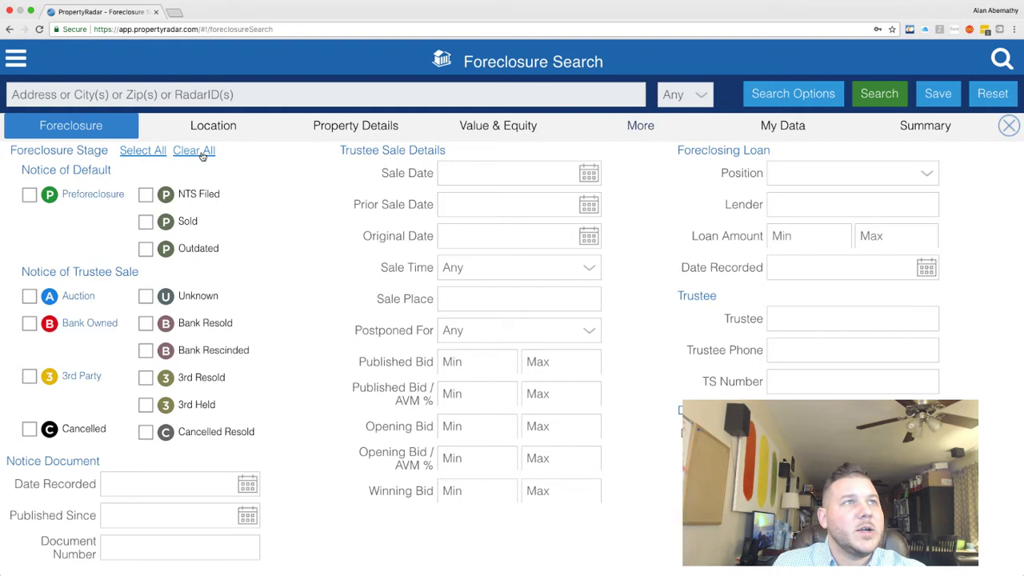
{"action": "left_click", "coordinate": [32, 197]}
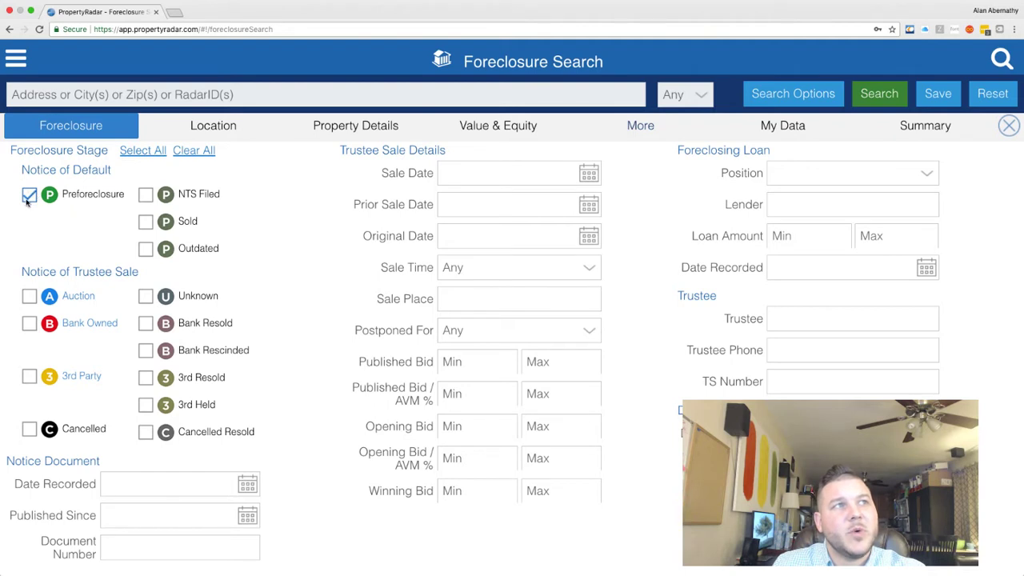
Restrict the search location to zip codes 90805 and 90501.
{"action": "left_click", "coordinate": [206, 128]}
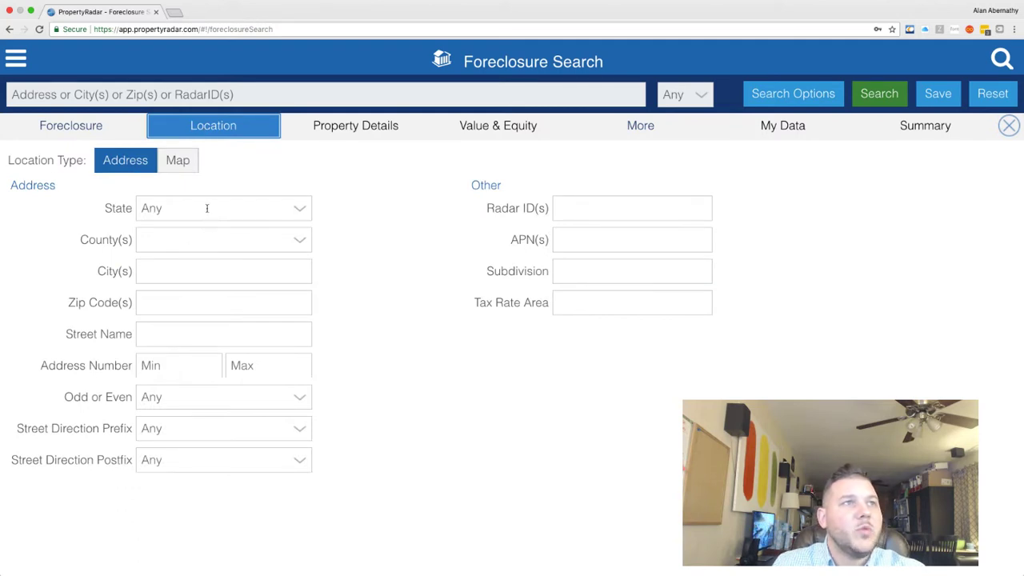
{"action": "left_click", "coordinate": [248, 210]}
{"action": "left_click", "coordinate": [283, 208]}
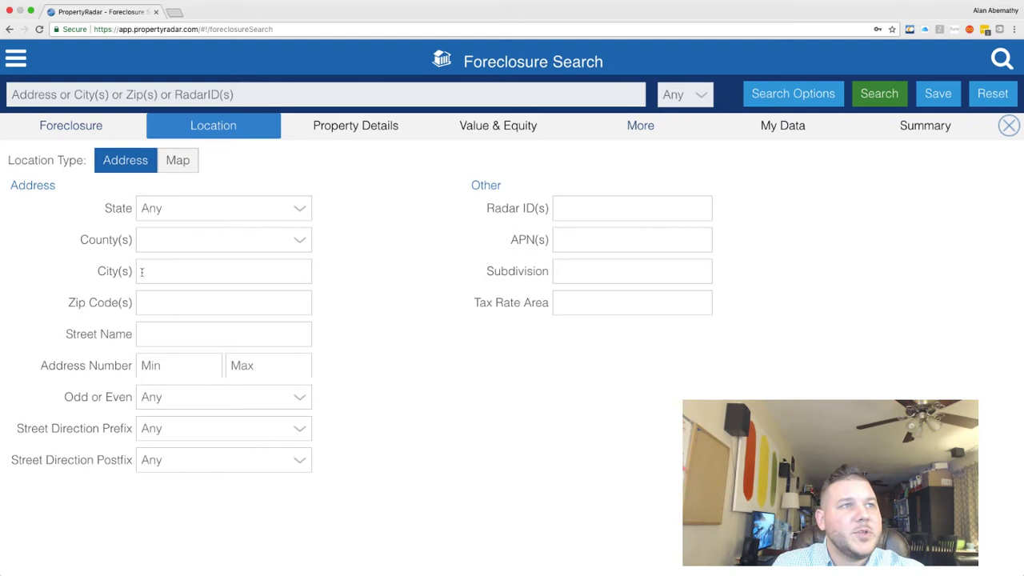
{"action": "left_click", "coordinate": [199, 303]}
{"action": "type", "text": "90805"}
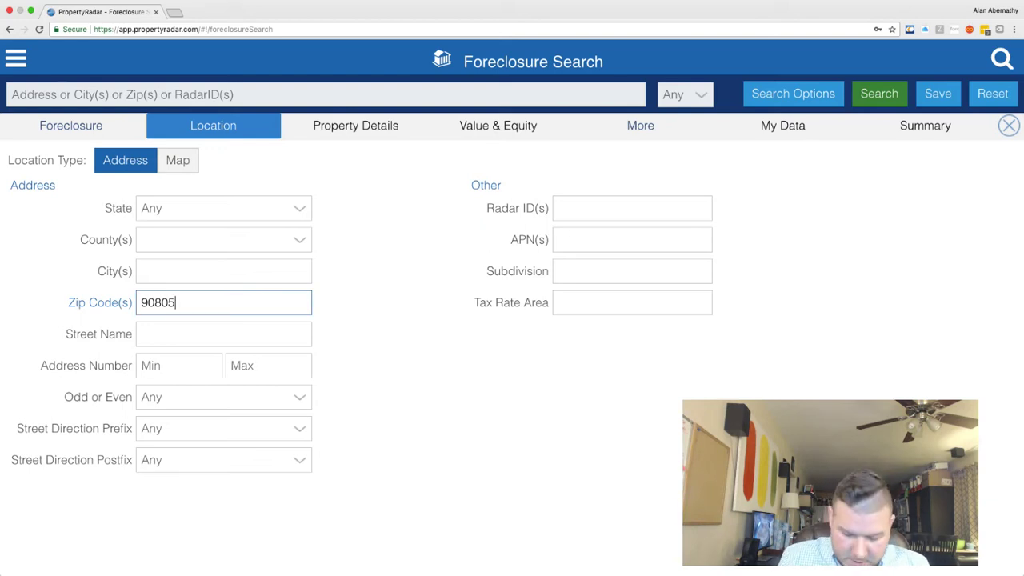
{"action": "type", "text": ",90501"}
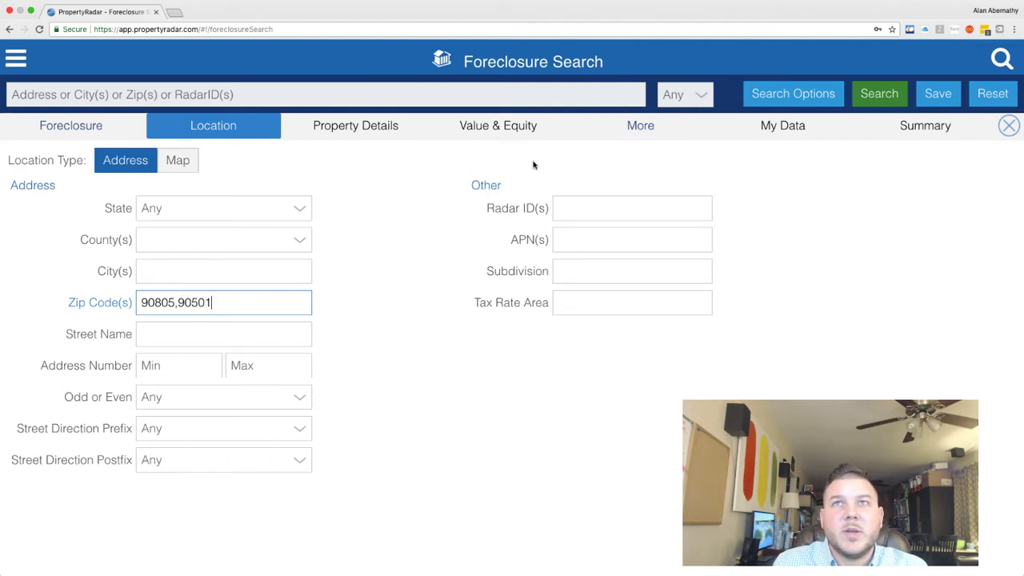
Limit the property types to SFR - Single Family and MFR - Multi-Family 2-4.
{"action": "left_click", "coordinate": [355, 128]}
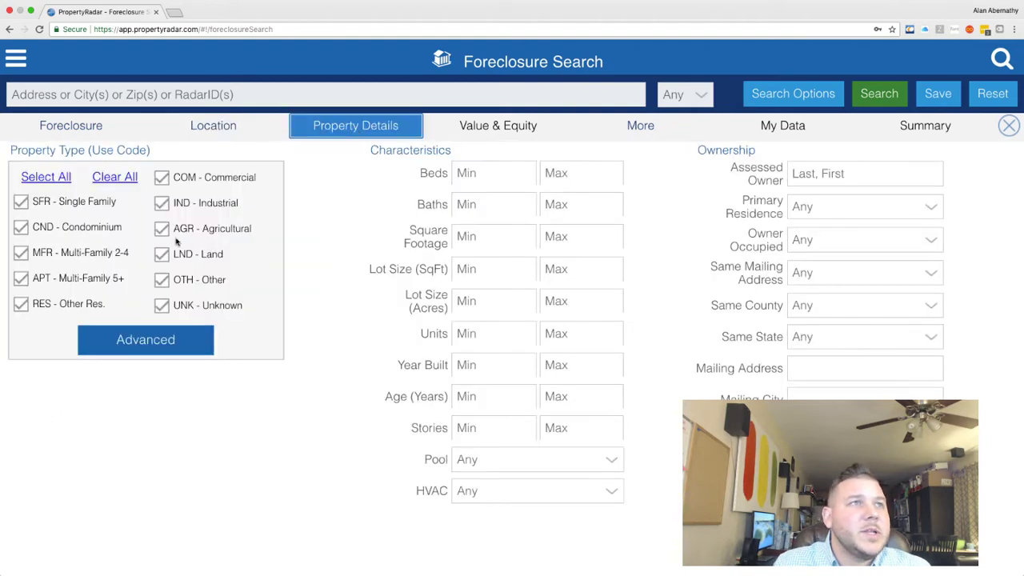
{"action": "left_click", "coordinate": [114, 178]}
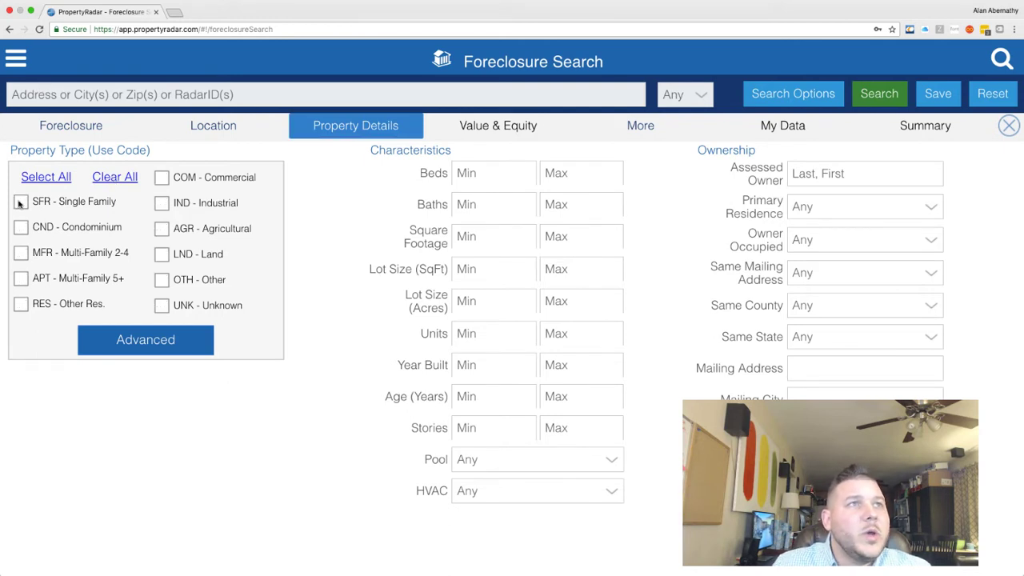
{"action": "left_click", "coordinate": [164, 178]}
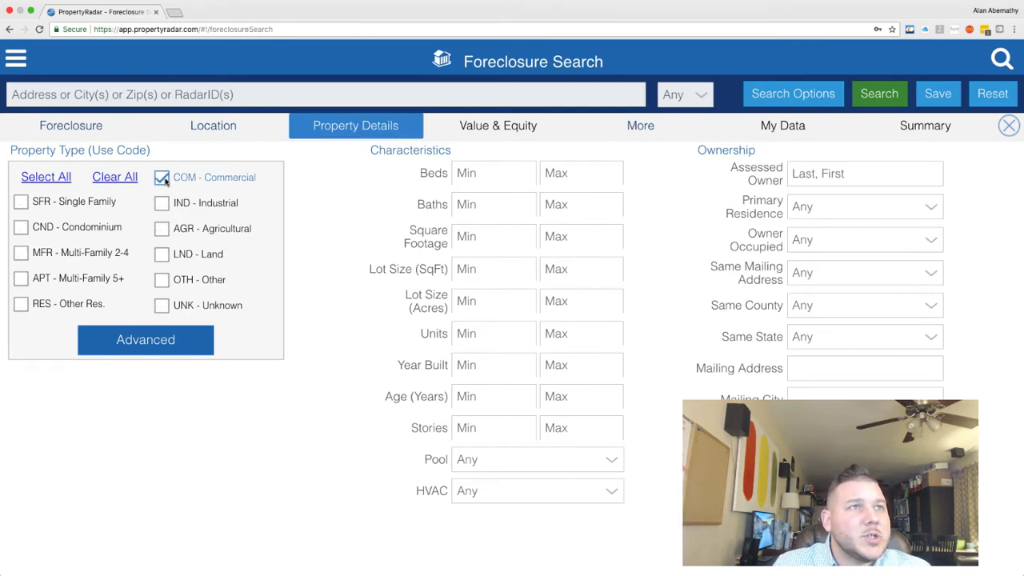
{"action": "left_click", "coordinate": [23, 252]}
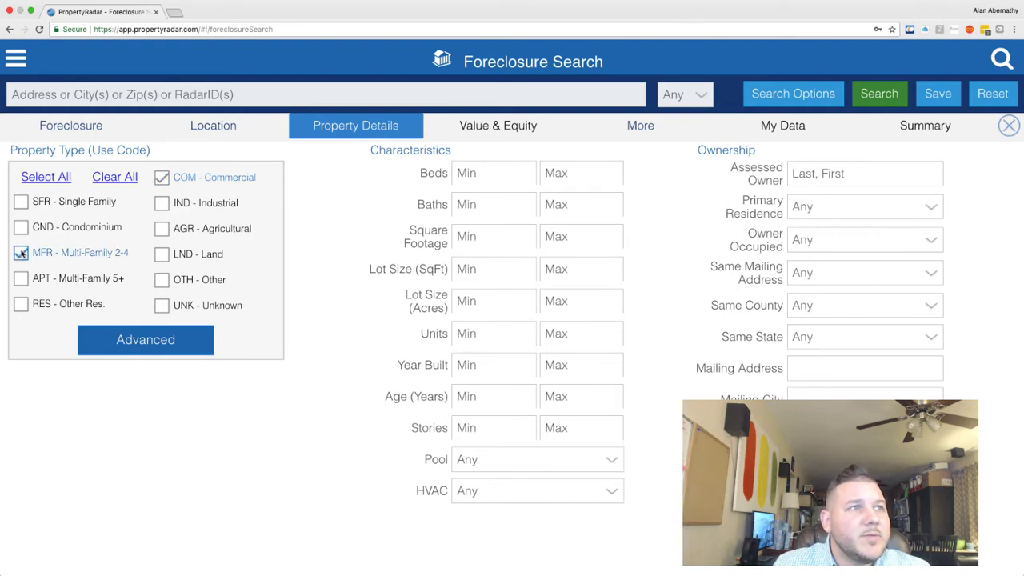
{"action": "left_click", "coordinate": [22, 204]}
{"action": "left_click", "coordinate": [163, 178]}
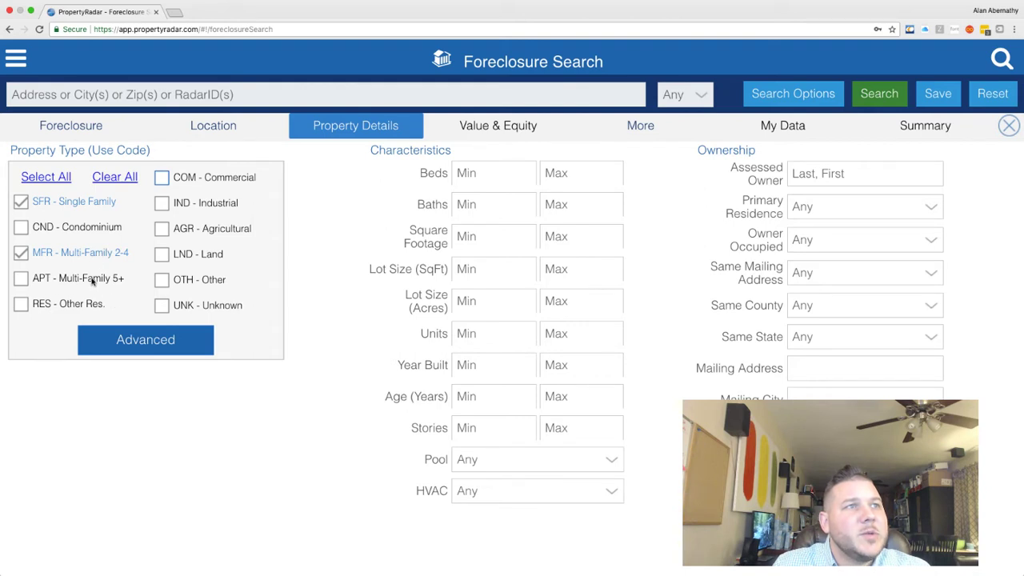
{"action": "left_click", "coordinate": [20, 253]}
{"action": "left_click", "coordinate": [21, 202]}
{"action": "left_click", "coordinate": [21, 278]}
{"action": "left_click", "coordinate": [172, 180]}
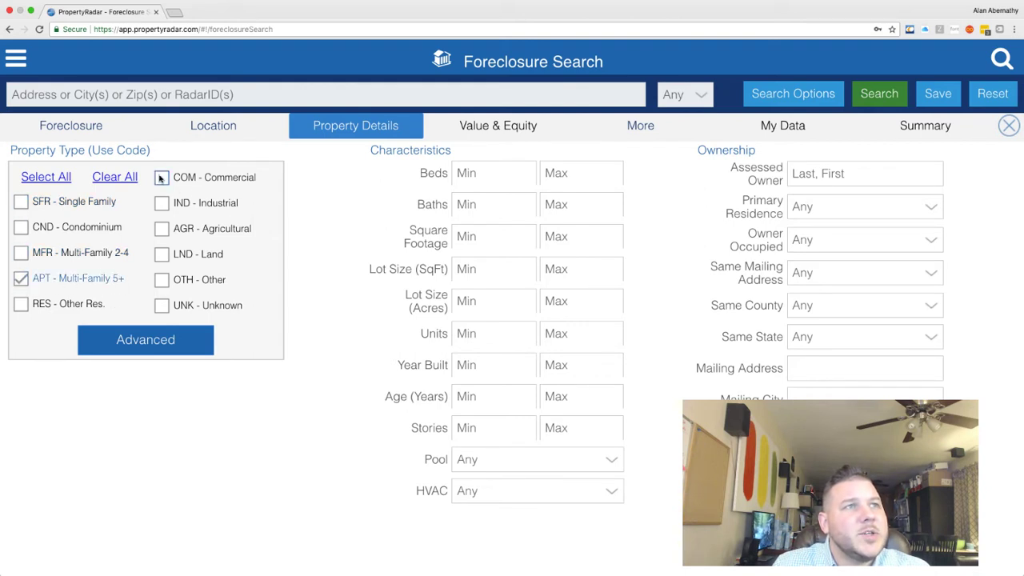
{"action": "left_click", "coordinate": [161, 177]}
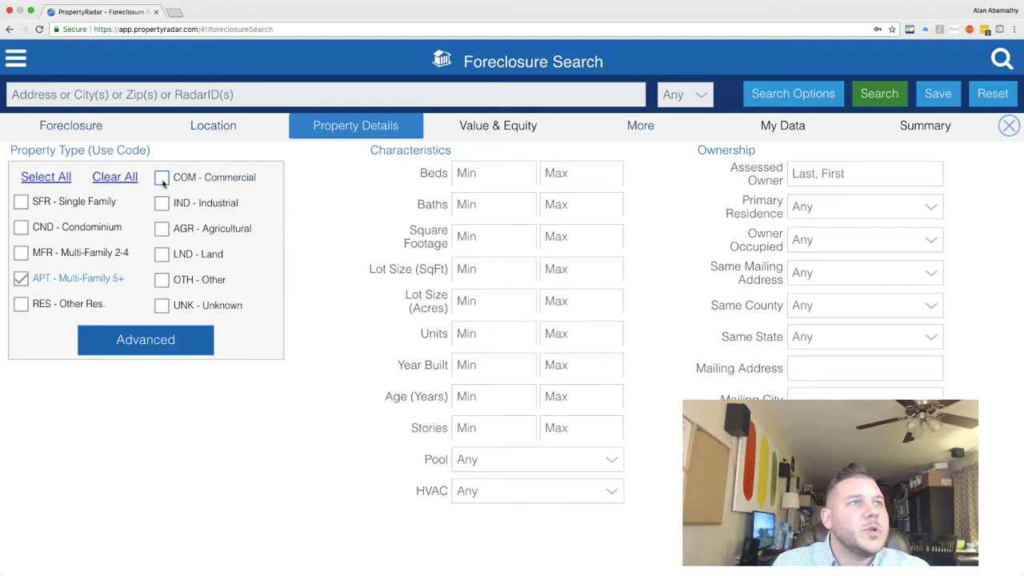
{"action": "left_click", "coordinate": [24, 278]}
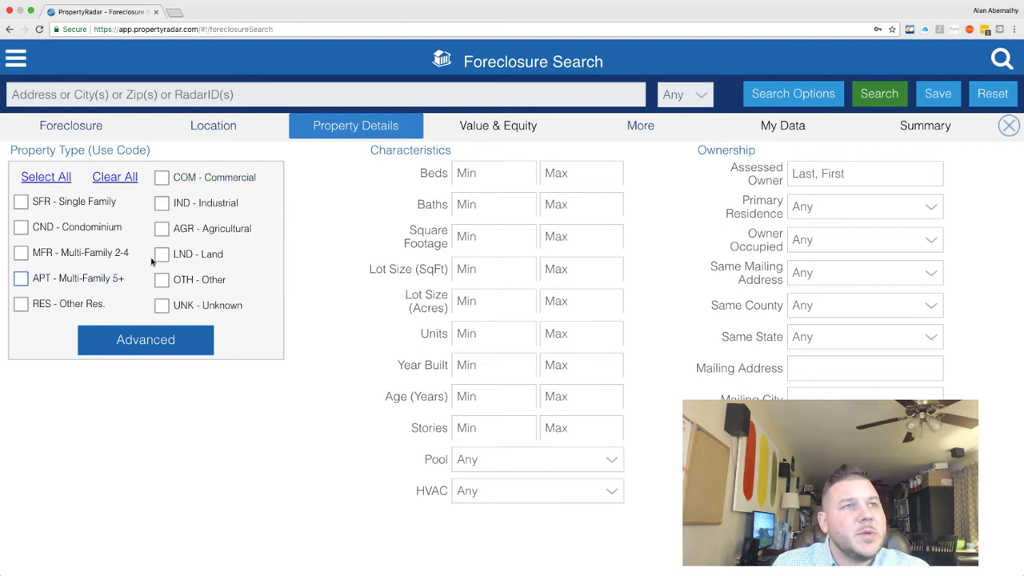
{"action": "left_click", "coordinate": [20, 203]}
{"action": "left_click", "coordinate": [20, 253]}
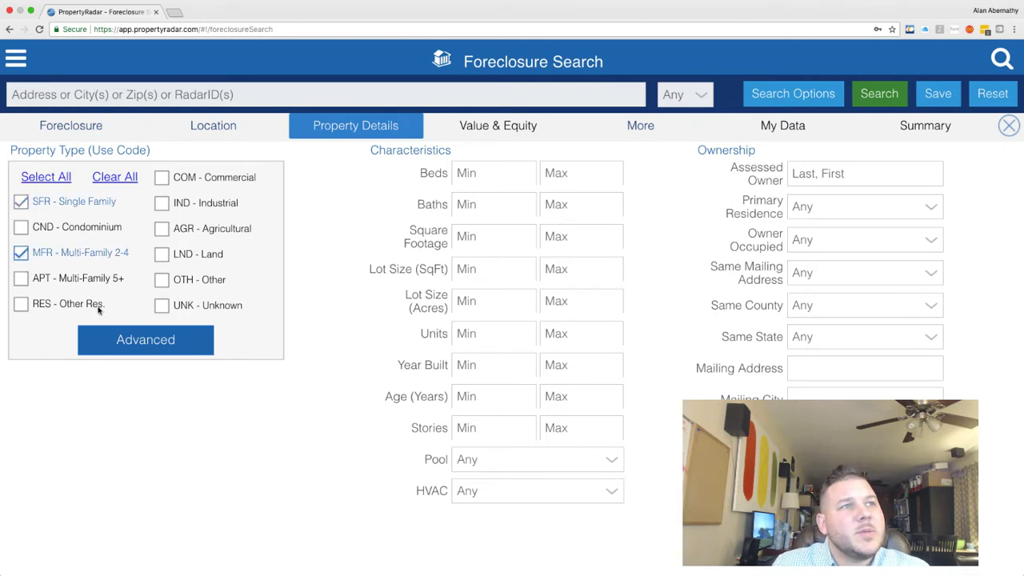
Review the remaining criteria categories and the search summary, and recheck the foreclosure stage, location and property type settings.
{"action": "left_click", "coordinate": [510, 136]}
{"action": "left_click", "coordinate": [644, 131]}
{"action": "left_click", "coordinate": [788, 131]}
{"action": "left_click", "coordinate": [941, 136]}
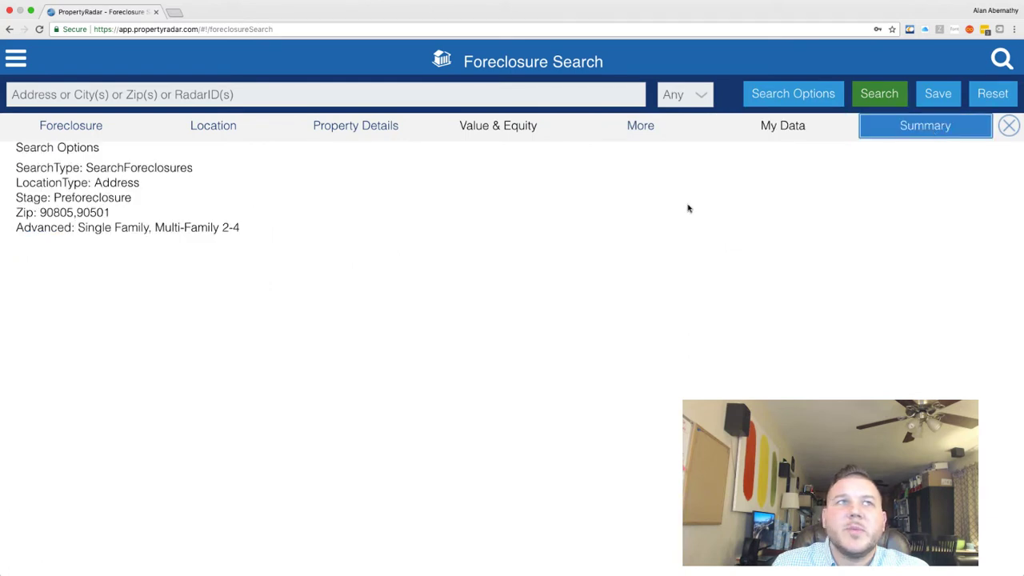
{"action": "left_click", "coordinate": [188, 134]}
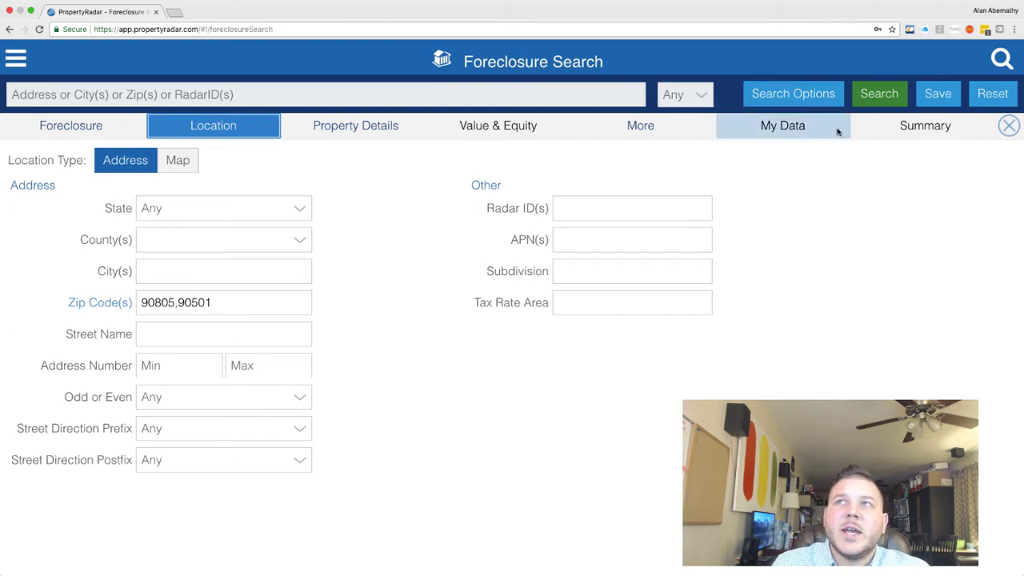
{"action": "left_click", "coordinate": [76, 126]}
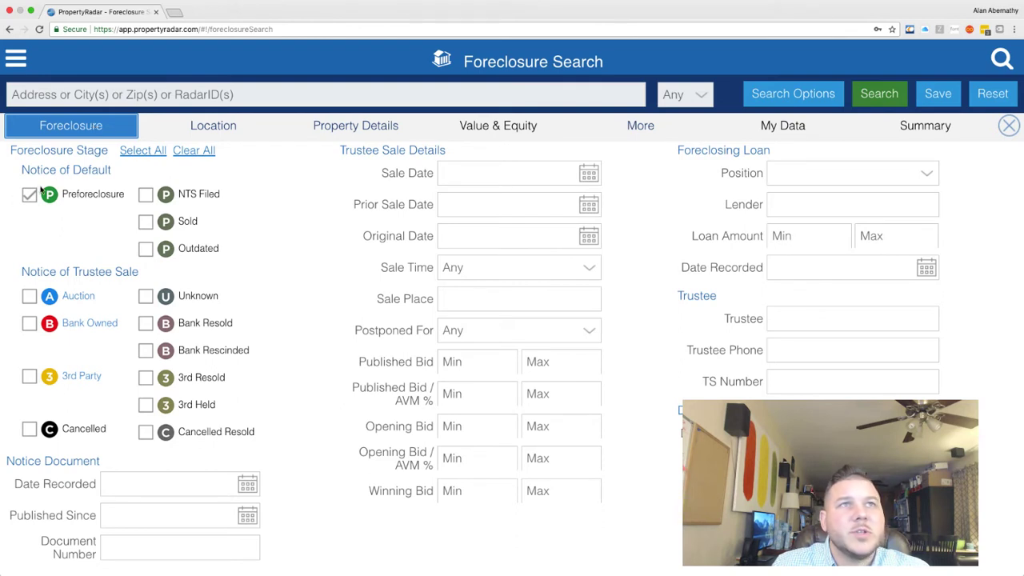
{"action": "left_click", "coordinate": [219, 128]}
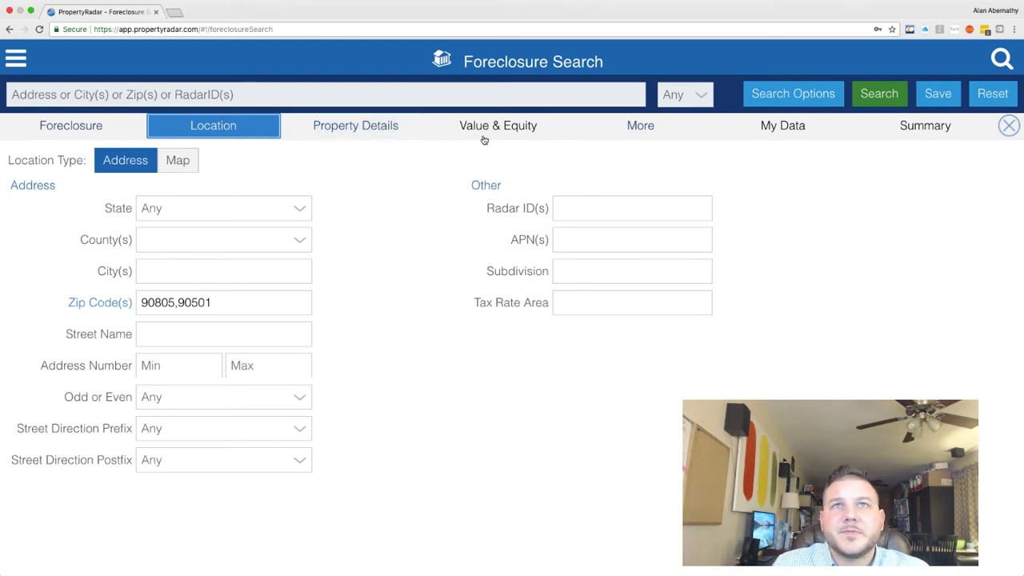
{"action": "left_click", "coordinate": [409, 125]}
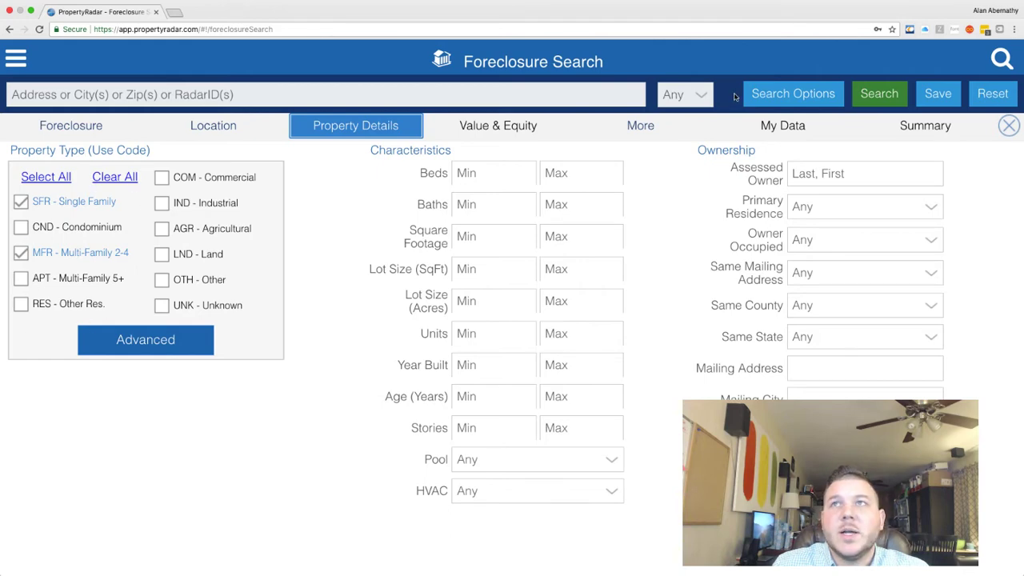
Run the foreclosure search and look over the matching properties on the map and in the list.
{"action": "left_click", "coordinate": [872, 94]}
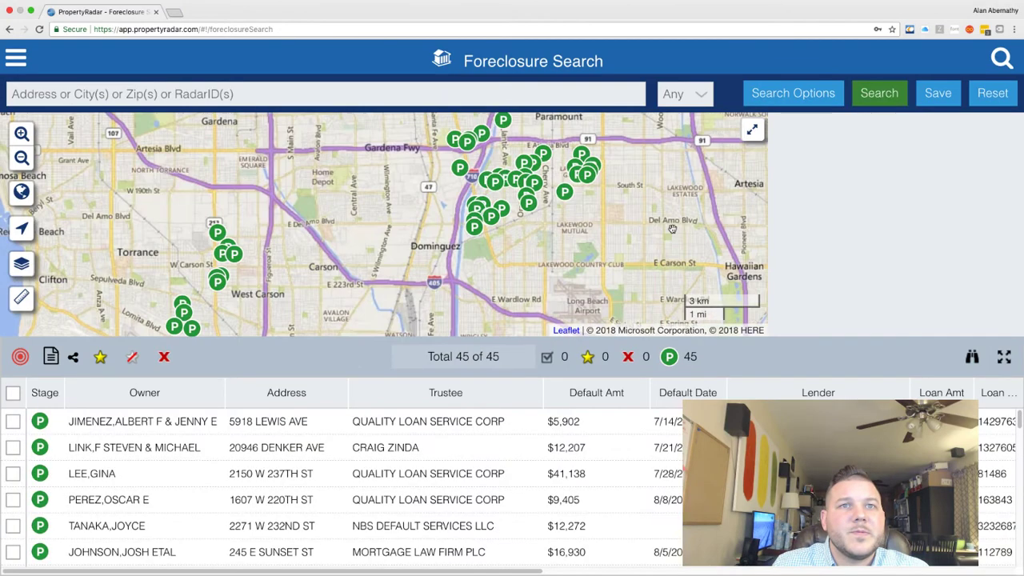
{"action": "scroll", "coordinate": [546, 314], "scroll_direction": "up", "scroll_amount": 2}
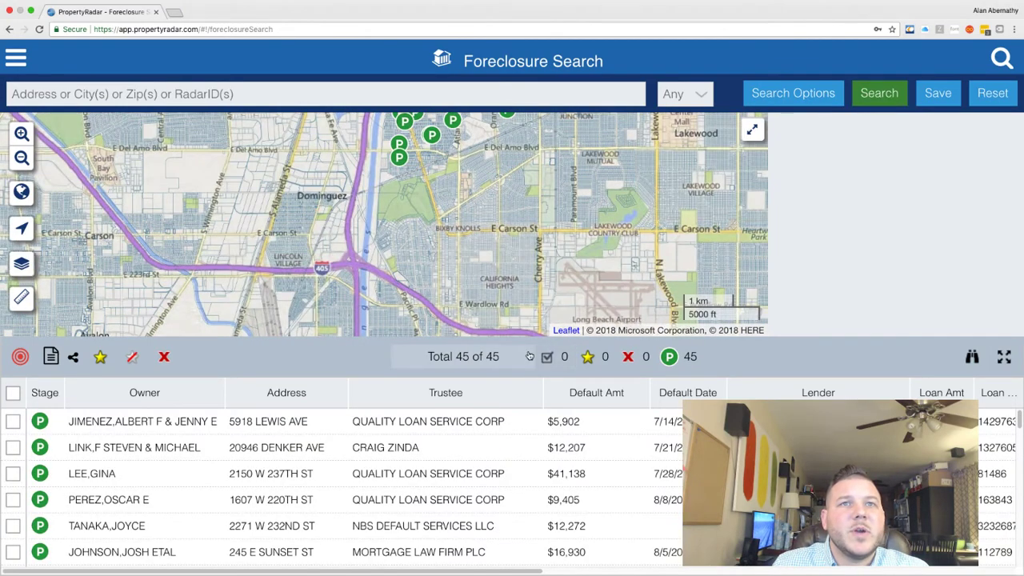
{"action": "scroll", "coordinate": [554, 492], "scroll_direction": "down", "scroll_amount": 5}
{"action": "scroll", "coordinate": [552, 480], "scroll_direction": "down", "scroll_amount": 5}
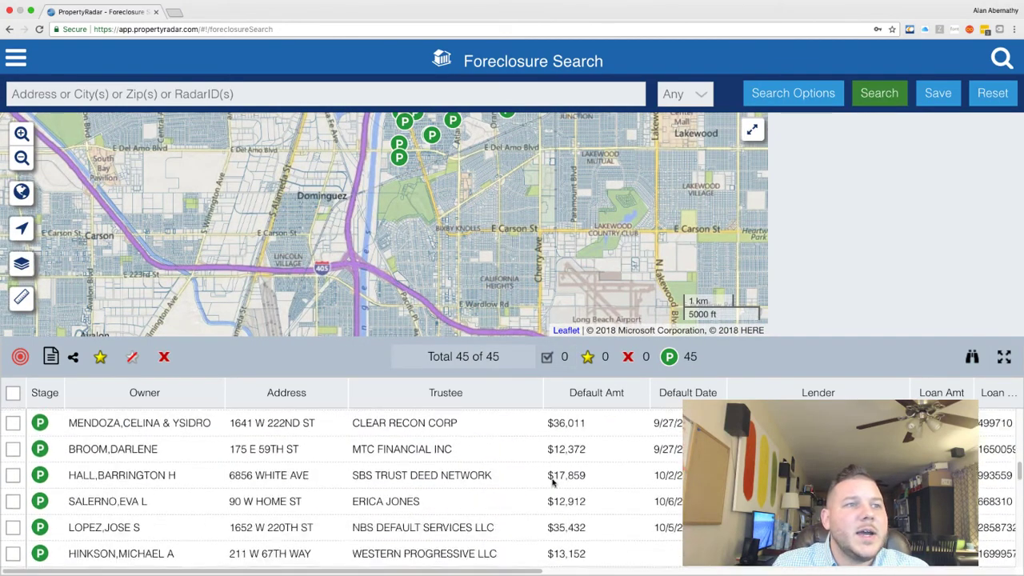
{"action": "scroll", "coordinate": [551, 473], "scroll_direction": "up", "scroll_amount": 10}
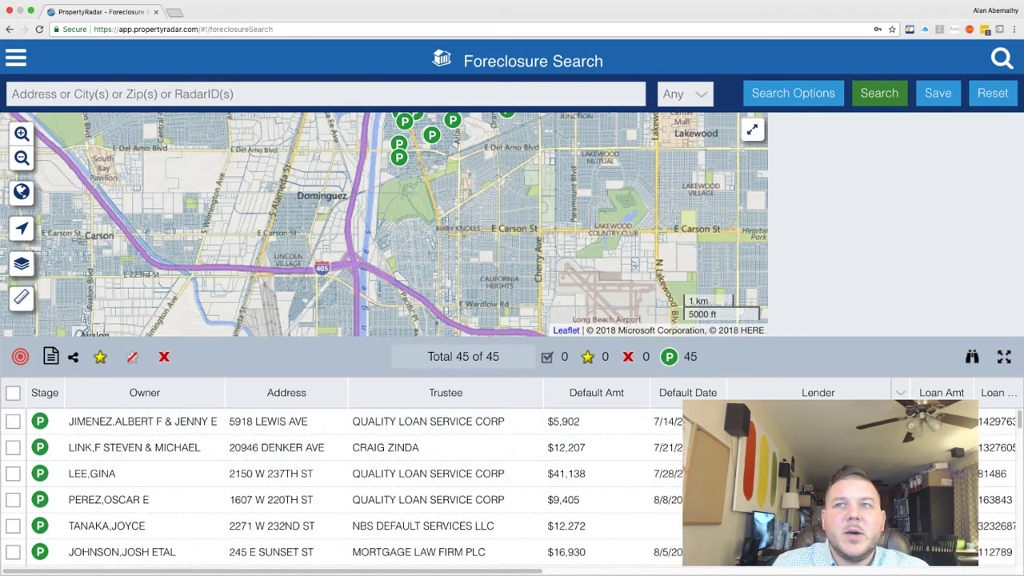
Fit more result rows and columns on the page and look through the whole list of matching properties.
{"action": "key", "text": "super+minus"}
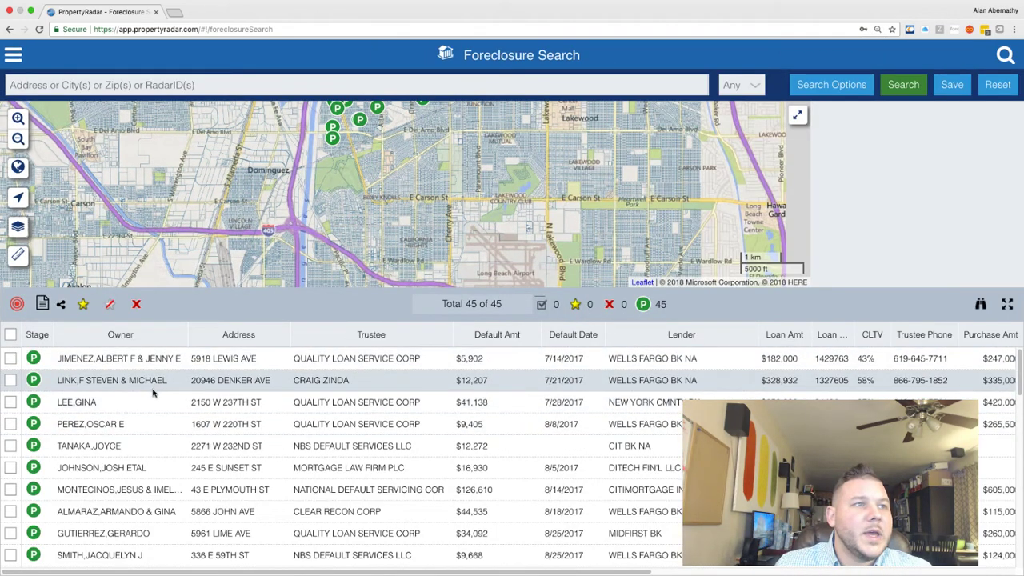
{"action": "scroll", "coordinate": [360, 484], "scroll_direction": "down", "scroll_amount": 10}
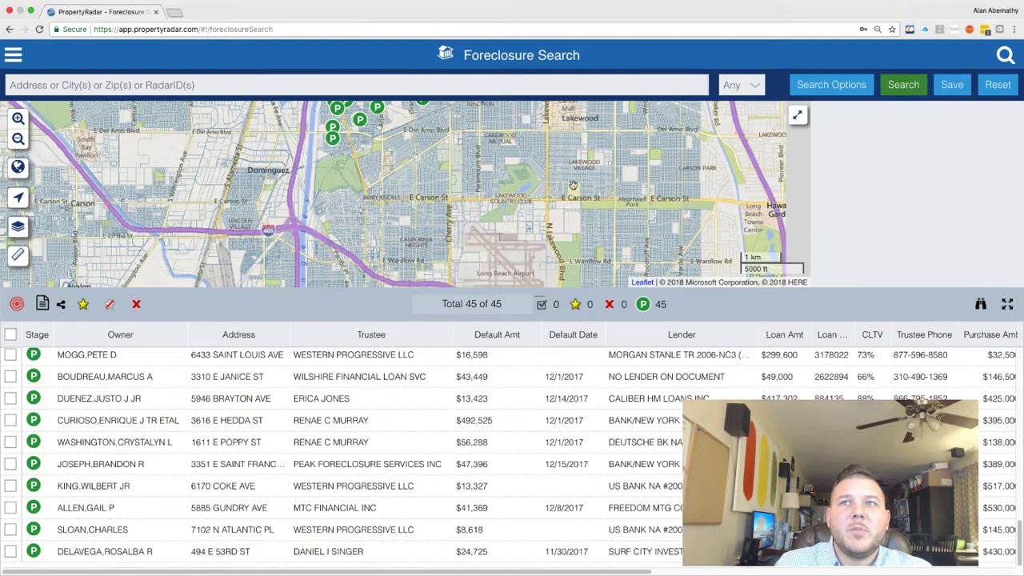
{"action": "scroll", "coordinate": [261, 417], "scroll_direction": "up", "scroll_amount": 10}
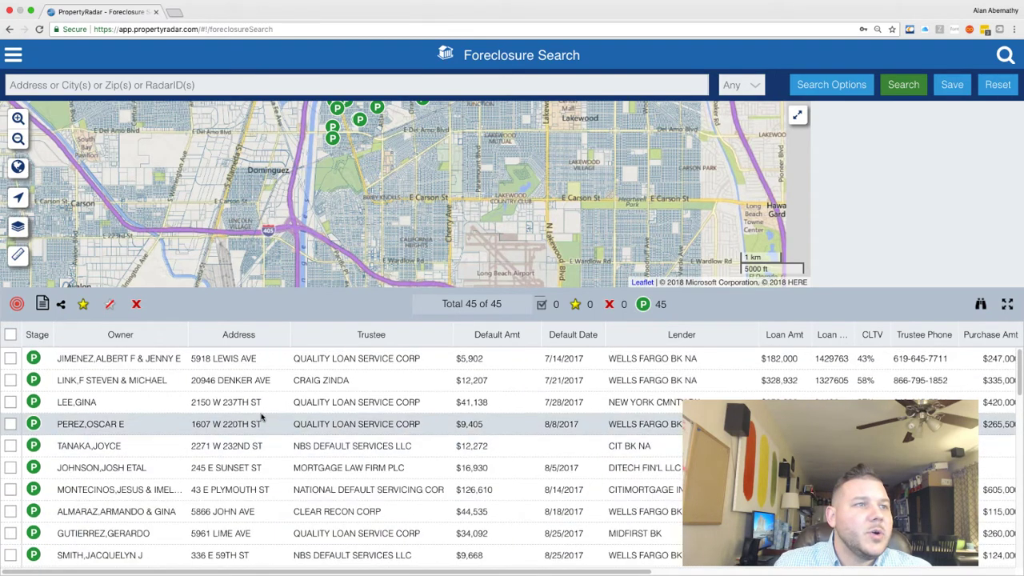
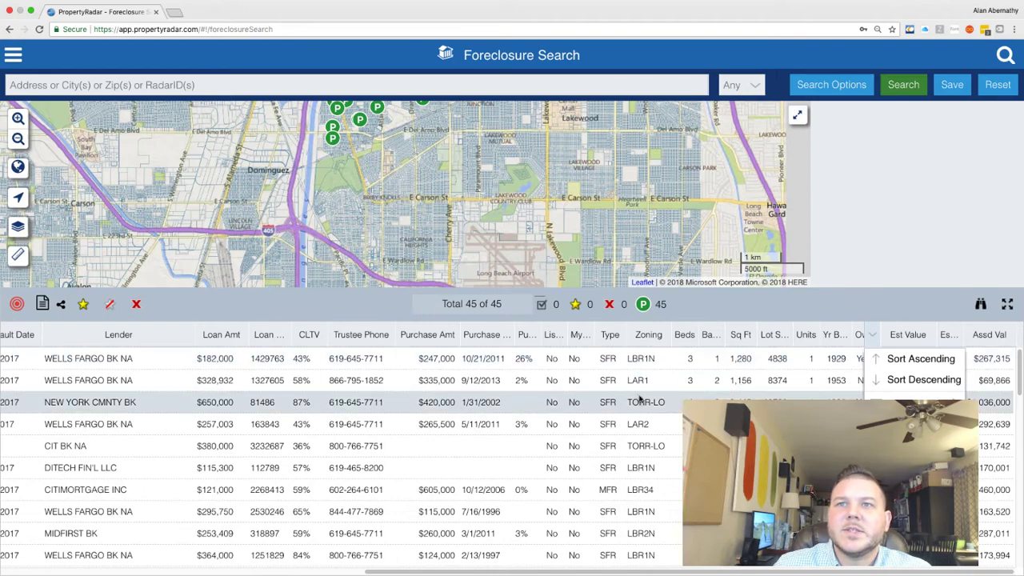
Sort the property list by Zoning in ascending order.
{"action": "right_click", "coordinate": [648, 334]}
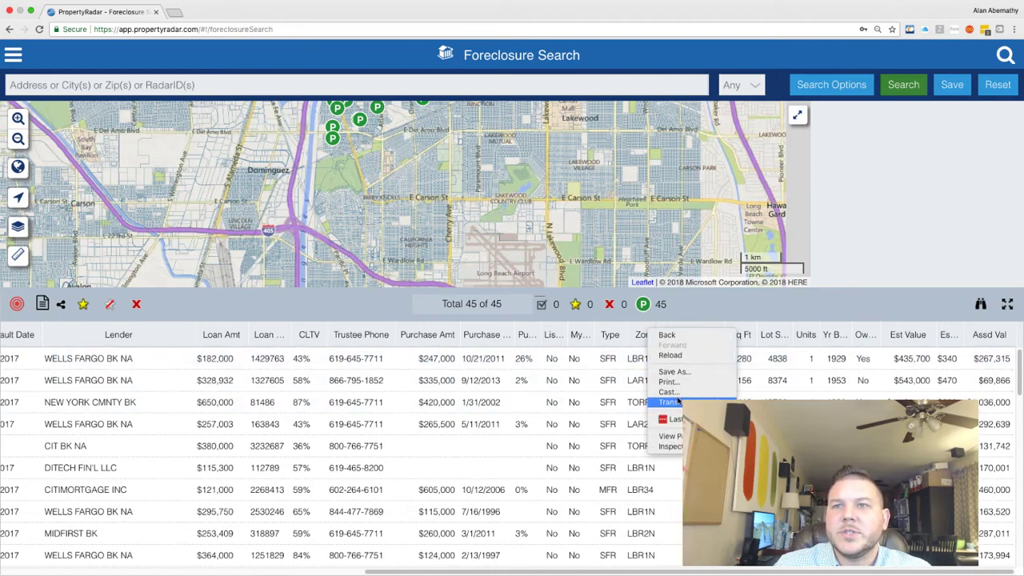
{"action": "left_click", "coordinate": [637, 336]}
{"action": "left_click", "coordinate": [642, 336]}
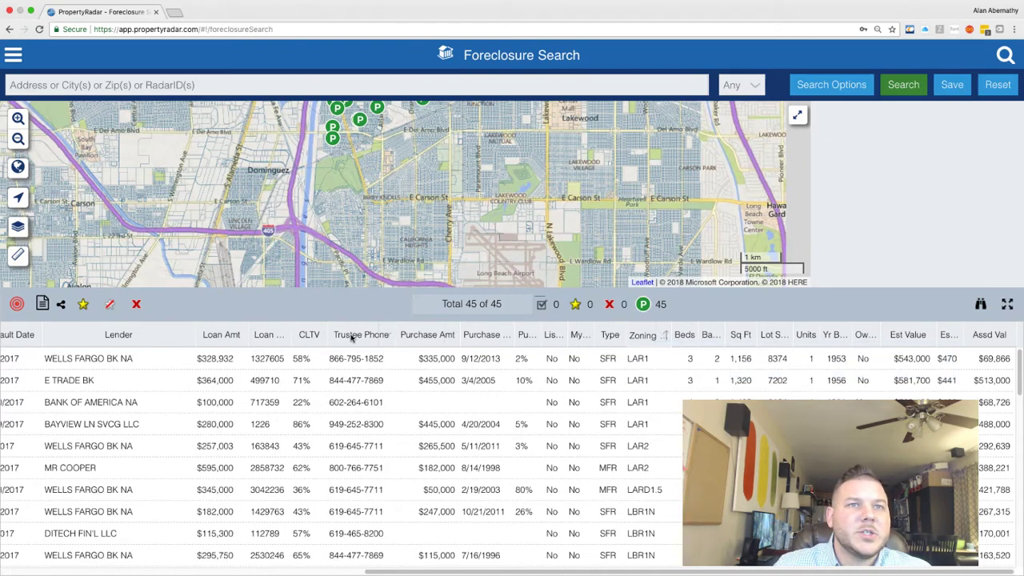
Examine which columns can be shown in the results list, from owner and loan fields to property, value and sale fields.
{"action": "left_click", "coordinate": [663, 336]}
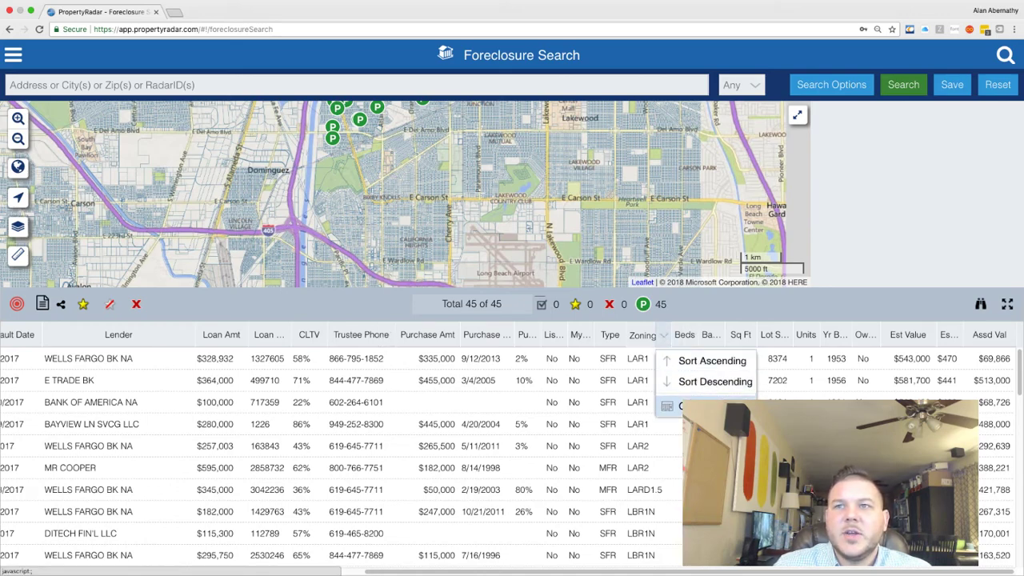
{"action": "mouse_move", "coordinate": [676, 406]}
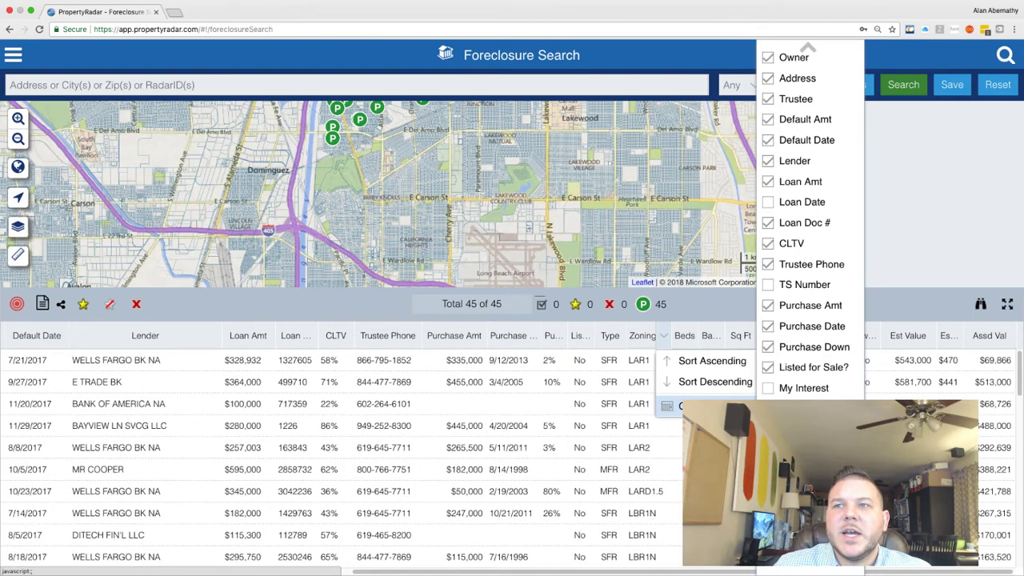
{"action": "scroll", "coordinate": [808, 350], "scroll_direction": "down", "scroll_amount": 10}
{"action": "scroll", "coordinate": [807, 350], "scroll_direction": "up", "scroll_amount": 1}
{"action": "scroll", "coordinate": [807, 351], "scroll_direction": "down", "scroll_amount": 2}
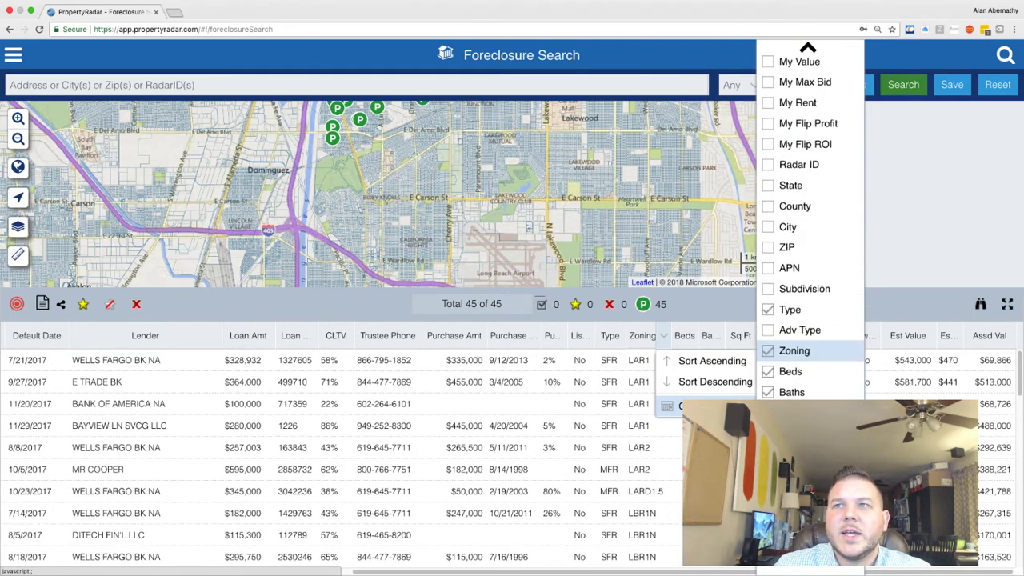
{"action": "scroll", "coordinate": [808, 350], "scroll_direction": "down", "scroll_amount": 2}
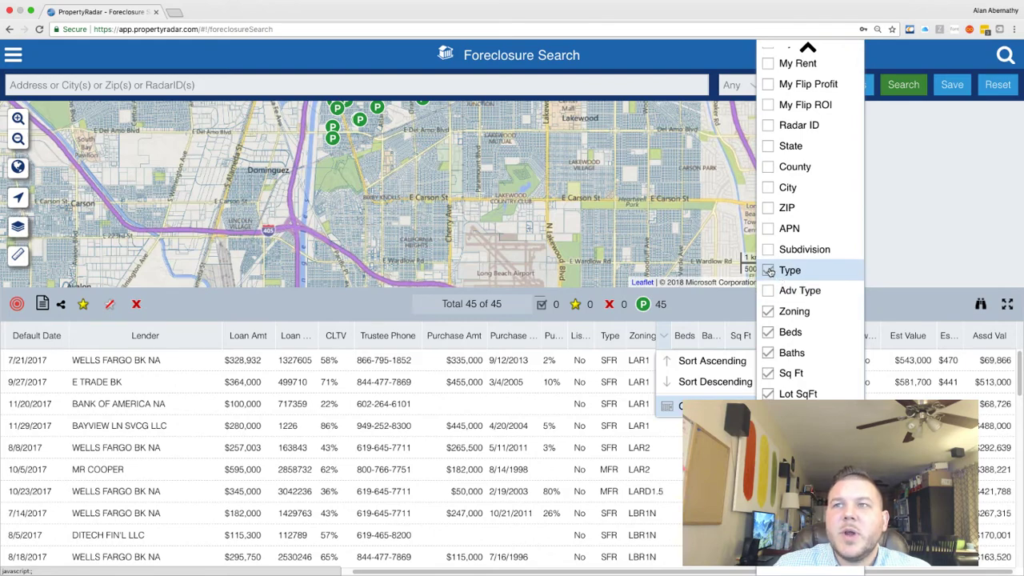
{"action": "scroll", "coordinate": [804, 336], "scroll_direction": "down", "scroll_amount": 5}
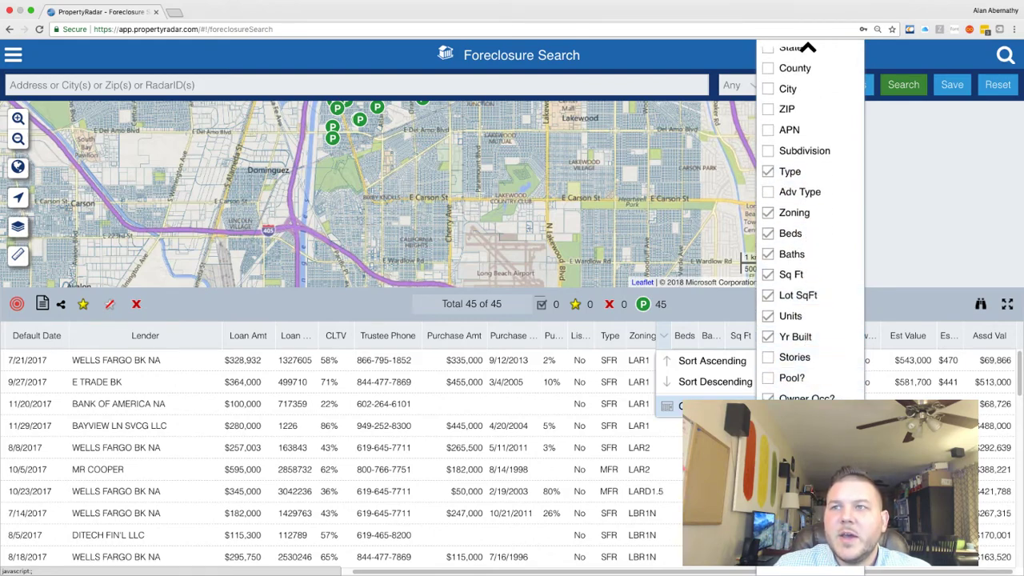
{"action": "scroll", "coordinate": [809, 224], "scroll_direction": "down", "scroll_amount": 7}
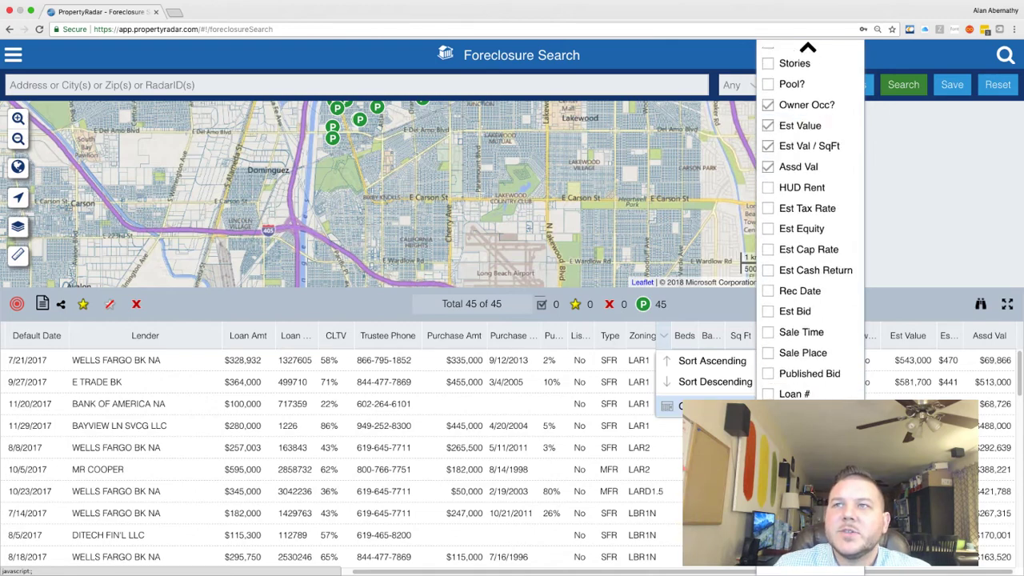
{"action": "scroll", "coordinate": [807, 224], "scroll_direction": "up", "scroll_amount": 10}
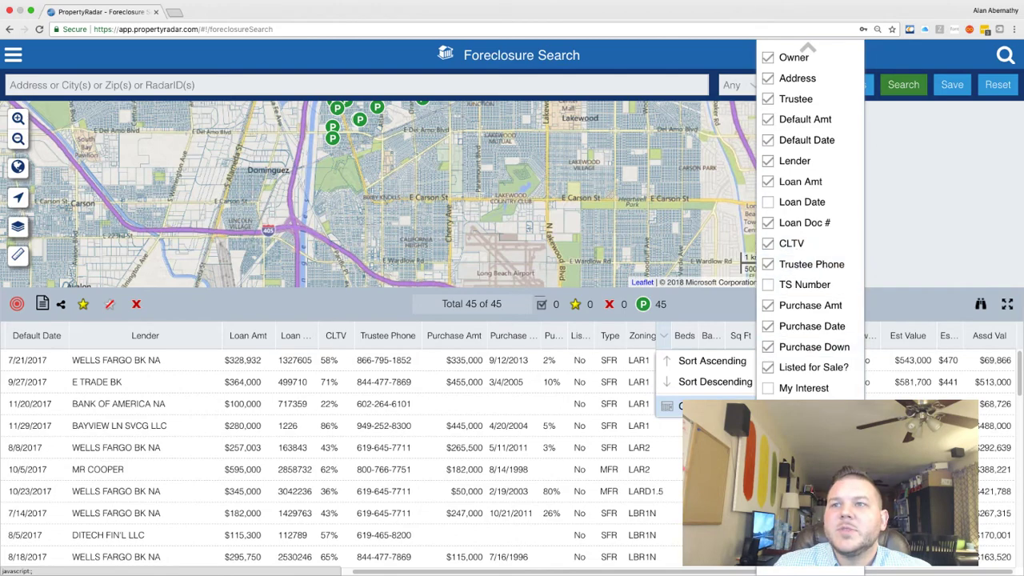
{"action": "scroll", "coordinate": [806, 48], "scroll_direction": "down", "scroll_amount": 11}
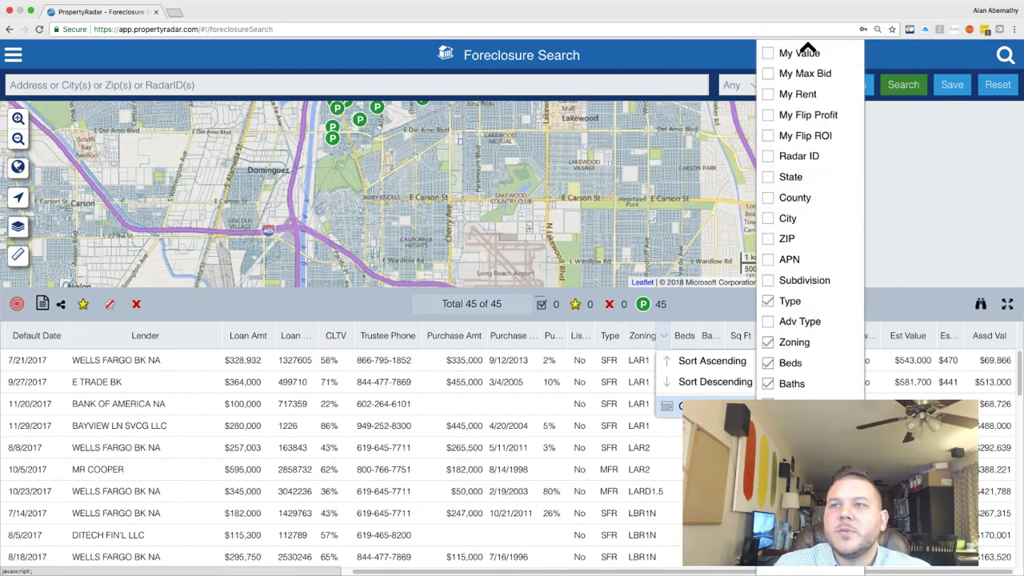
{"action": "scroll", "coordinate": [806, 240], "scroll_direction": "down", "scroll_amount": 10}
{"action": "left_click", "coordinate": [414, 389]}
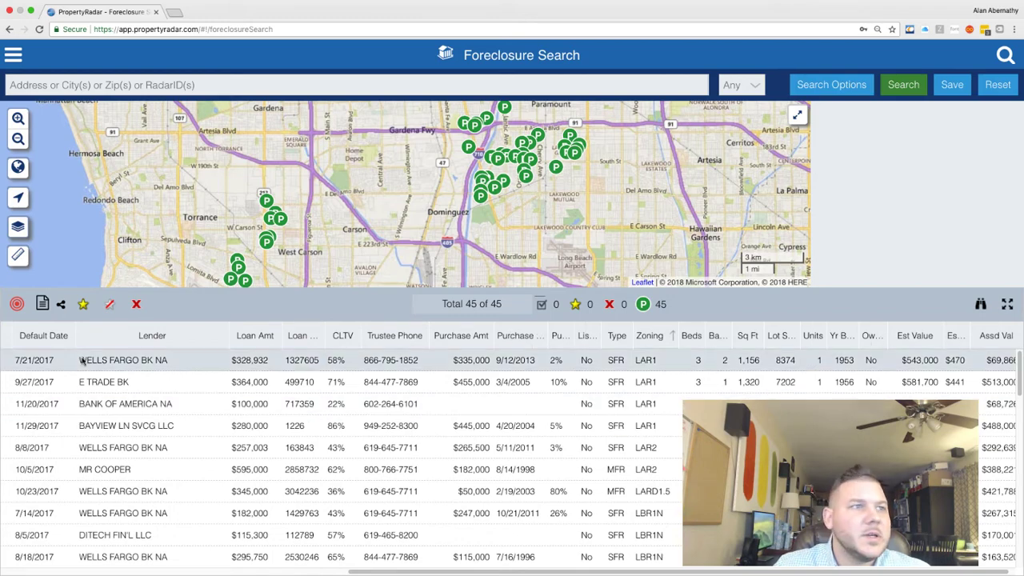
Sort the property list by Default Date with the newest first, and widen the Address column to show full addresses.
{"action": "left_click", "coordinate": [40, 336]}
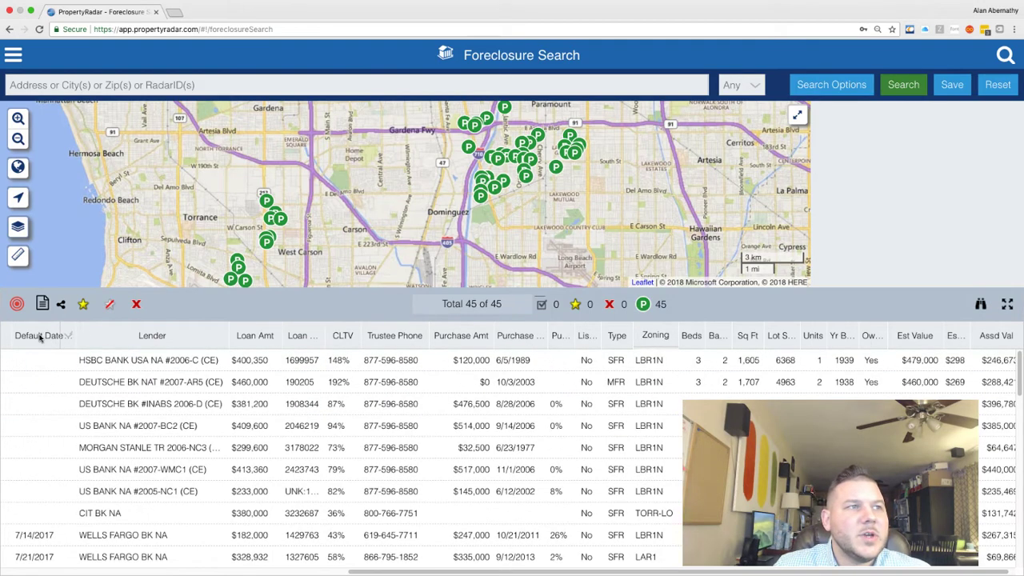
{"action": "left_click", "coordinate": [38, 336]}
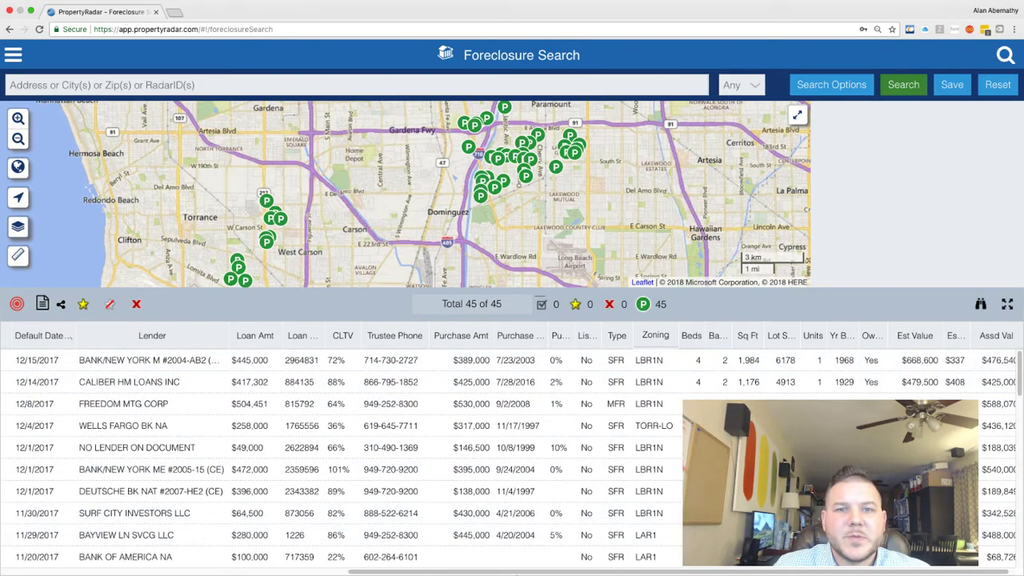
{"action": "left_click_drag", "start_coordinate": [509, 572], "coordinate": [162, 573]}
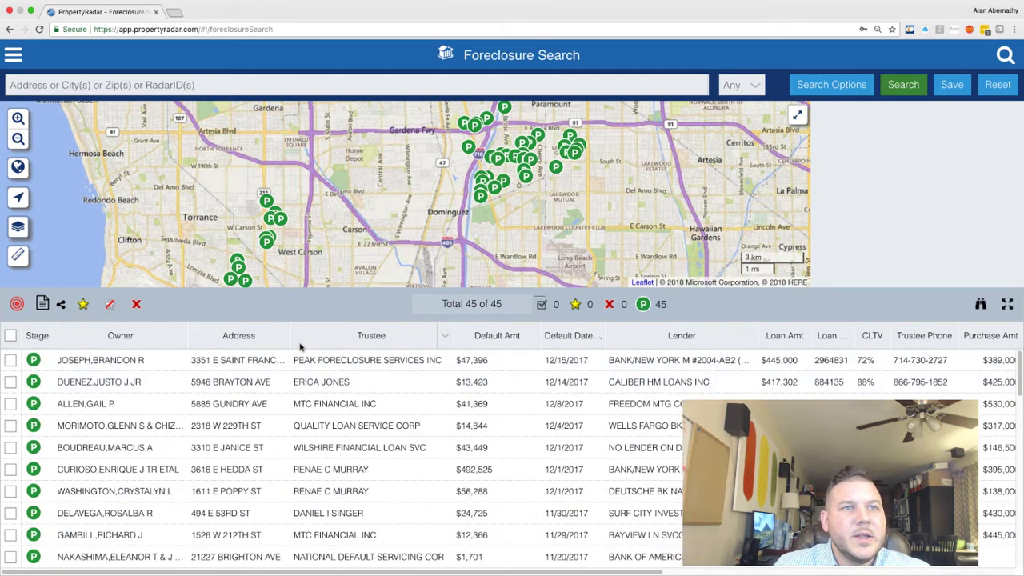
{"action": "left_click_drag", "start_coordinate": [290, 336], "coordinate": [326, 337]}
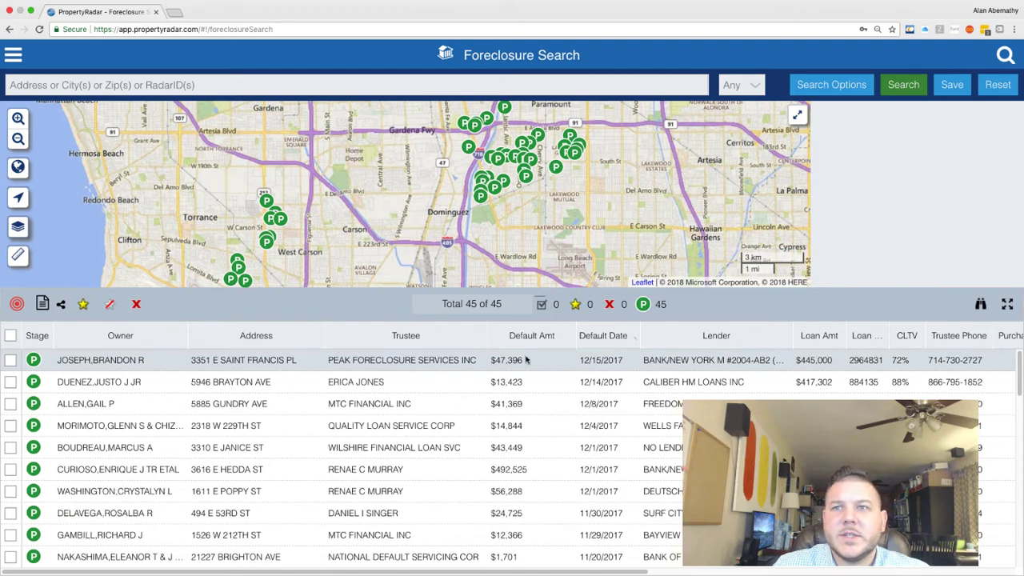
Open the profile of the property with the most recent default date and view its details.
{"action": "left_click", "coordinate": [315, 360]}
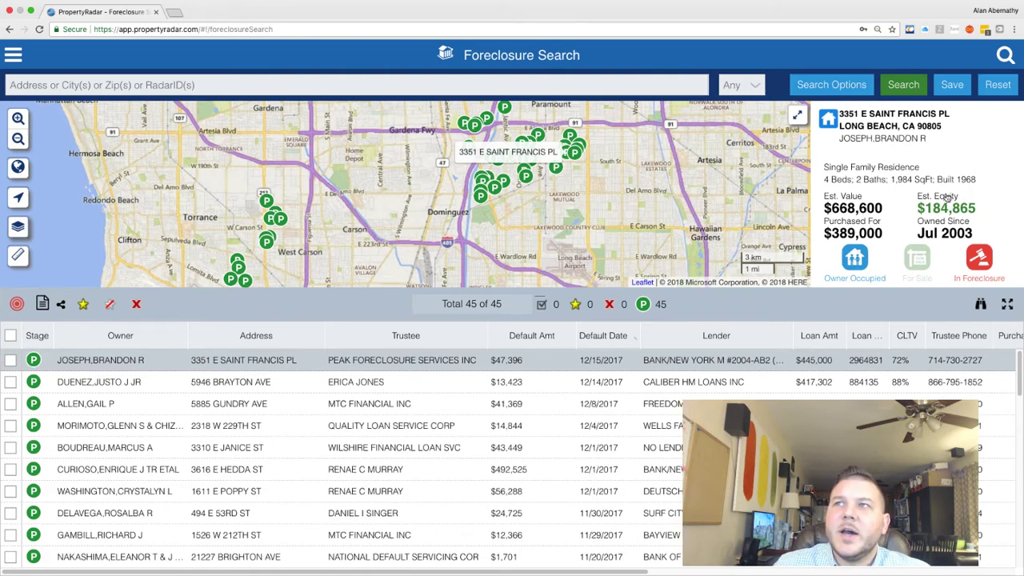
{"action": "left_click", "coordinate": [961, 144]}
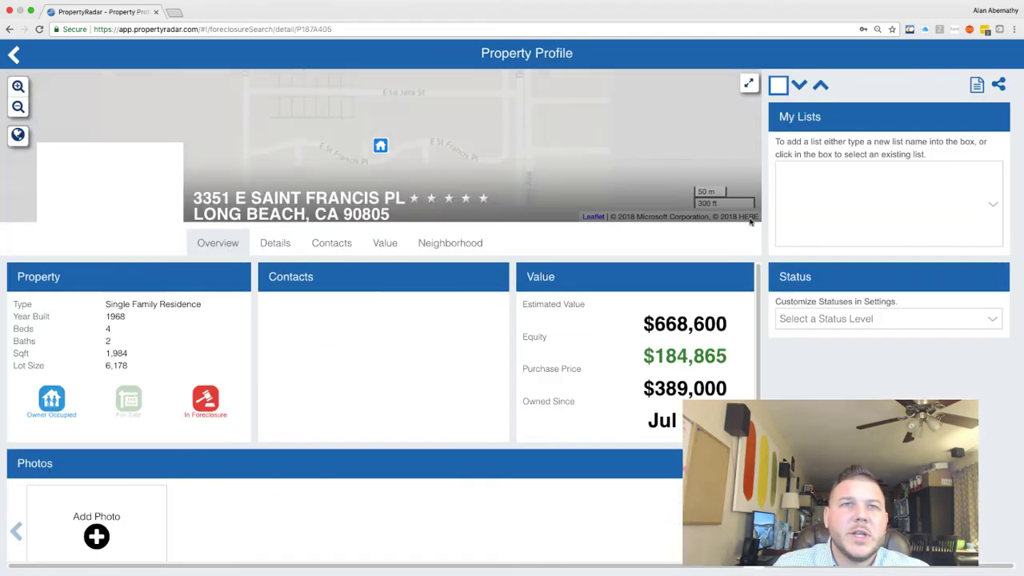
{"action": "left_click", "coordinate": [279, 243]}
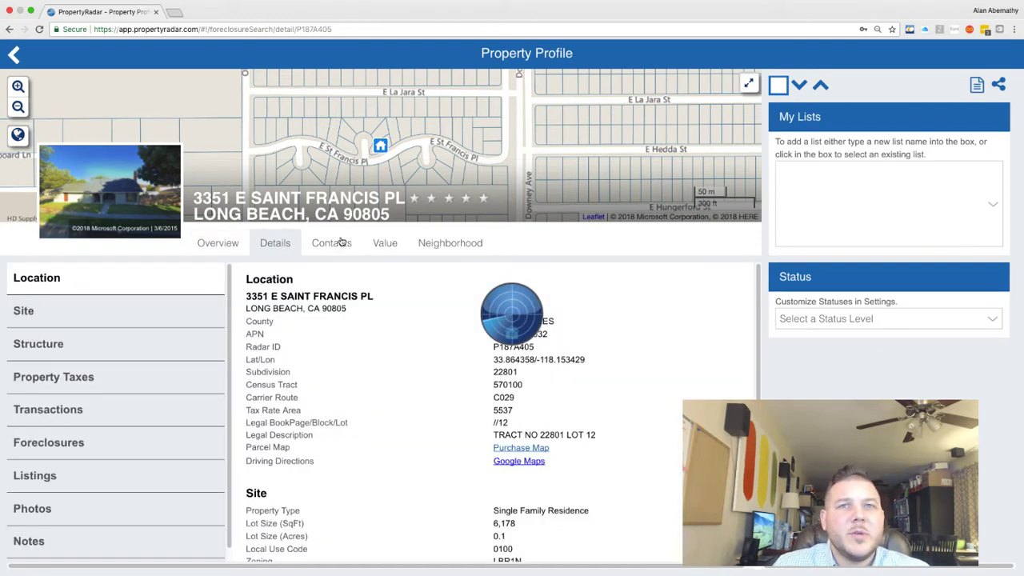
Examine the owner's contact record for this property, including phone numbers, mailing address and household demographics.
{"action": "left_click", "coordinate": [344, 240]}
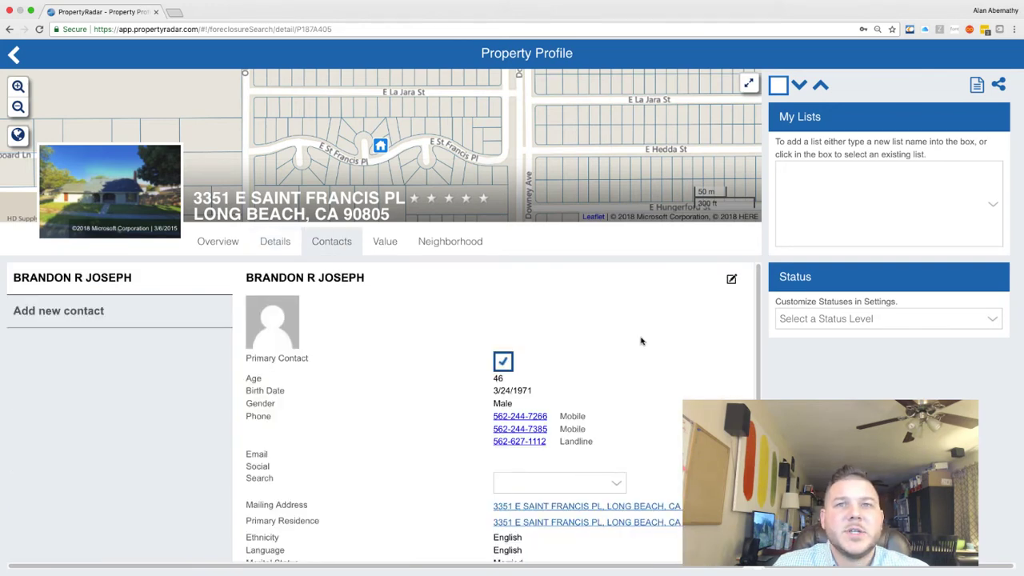
{"action": "scroll", "coordinate": [674, 358], "scroll_direction": "down", "scroll_amount": 5}
{"action": "scroll", "coordinate": [674, 358], "scroll_direction": "up", "scroll_amount": 2}
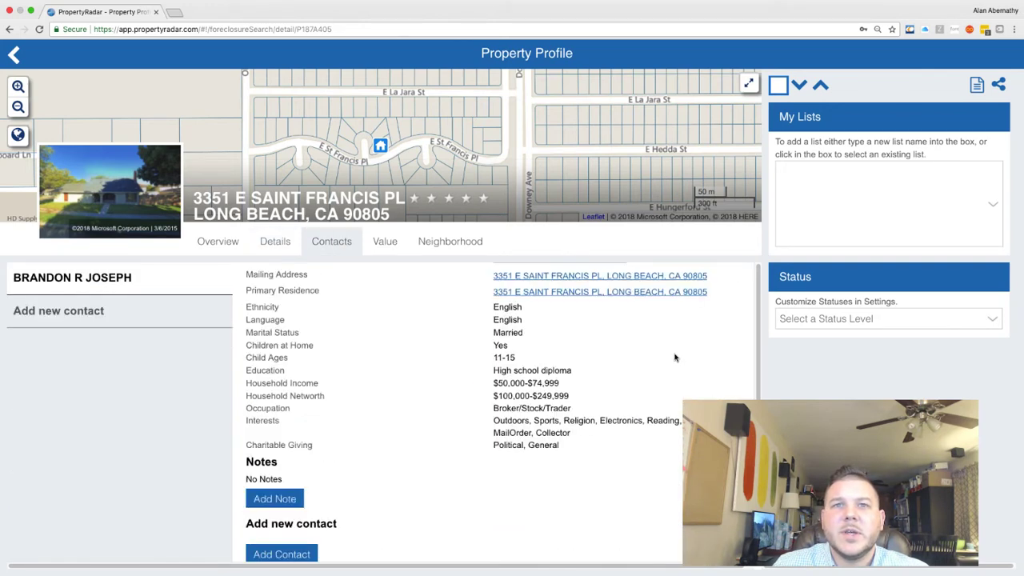
{"action": "scroll", "coordinate": [674, 358], "scroll_direction": "down", "scroll_amount": 1}
{"action": "scroll", "coordinate": [674, 357], "scroll_direction": "down", "scroll_amount": 2}
{"action": "scroll", "coordinate": [674, 359], "scroll_direction": "up", "scroll_amount": 5}
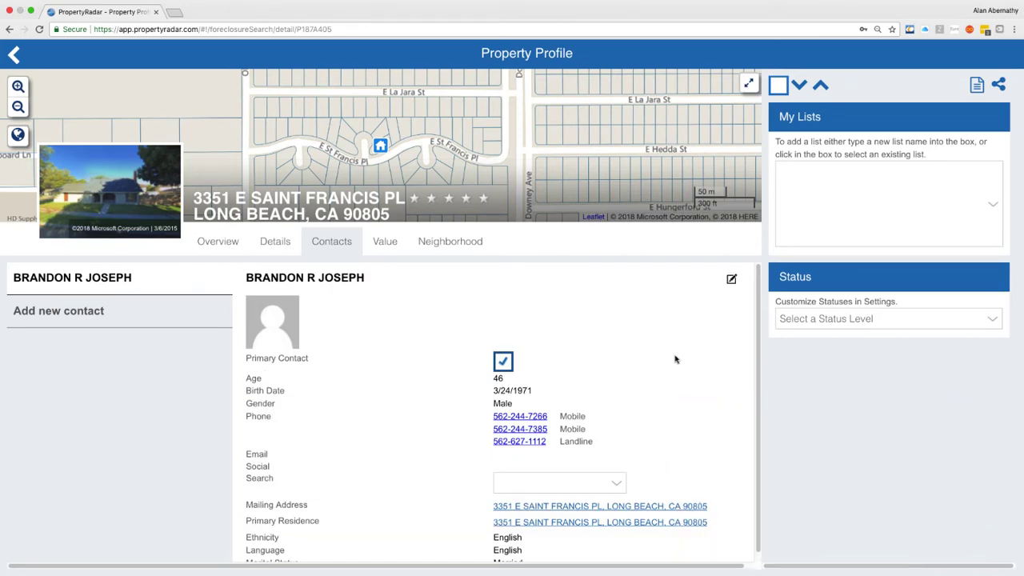
{"action": "scroll", "coordinate": [675, 359], "scroll_direction": "down", "scroll_amount": 2}
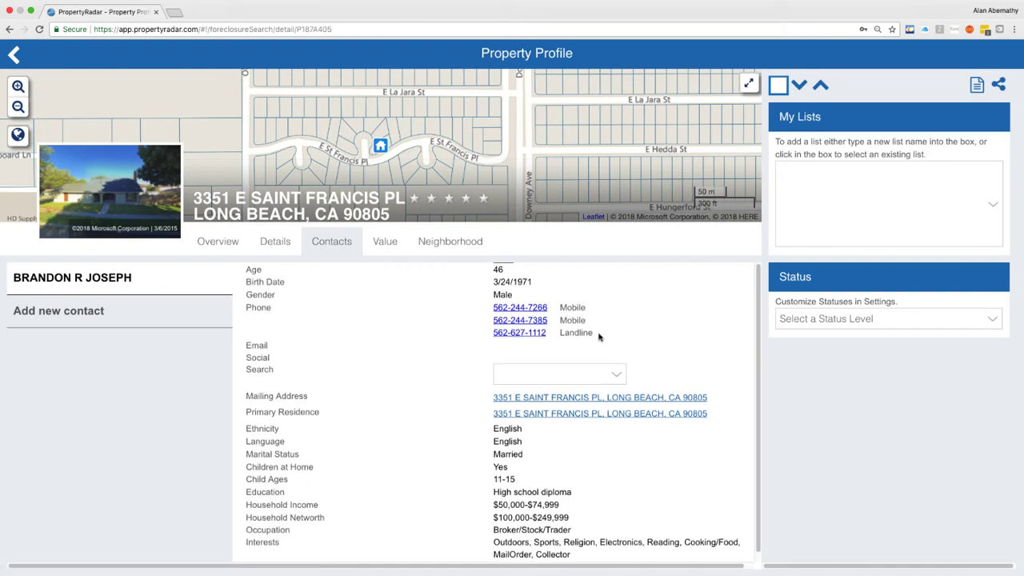
{"action": "scroll", "coordinate": [592, 355], "scroll_direction": "up", "scroll_amount": 1}
{"action": "scroll", "coordinate": [513, 352], "scroll_direction": "up", "scroll_amount": 1}
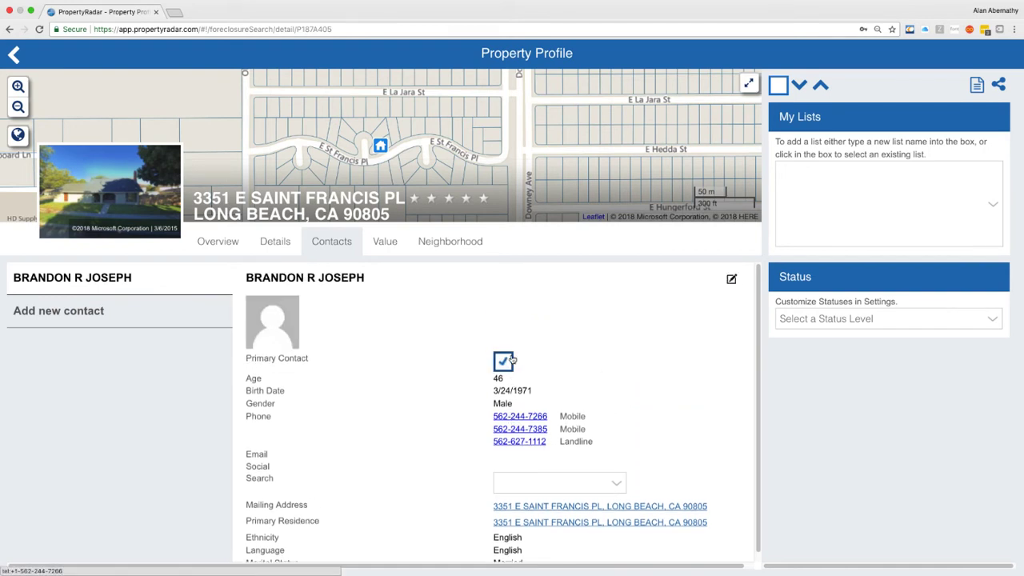
{"action": "scroll", "coordinate": [328, 350], "scroll_direction": "down", "scroll_amount": 5}
{"action": "scroll", "coordinate": [337, 354], "scroll_direction": "up", "scroll_amount": 5}
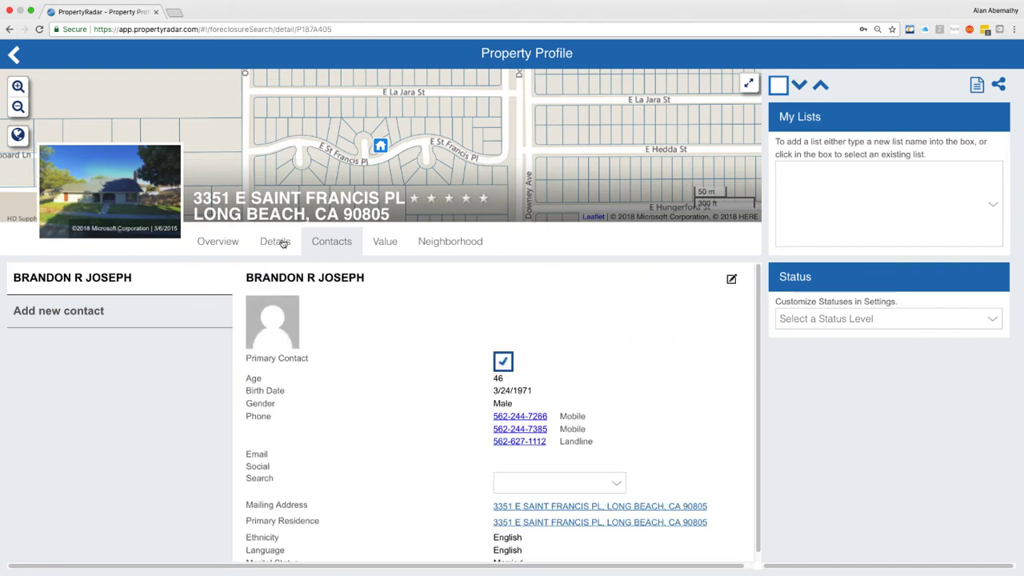
{"action": "scroll", "coordinate": [342, 388], "scroll_direction": "down", "scroll_amount": 1}
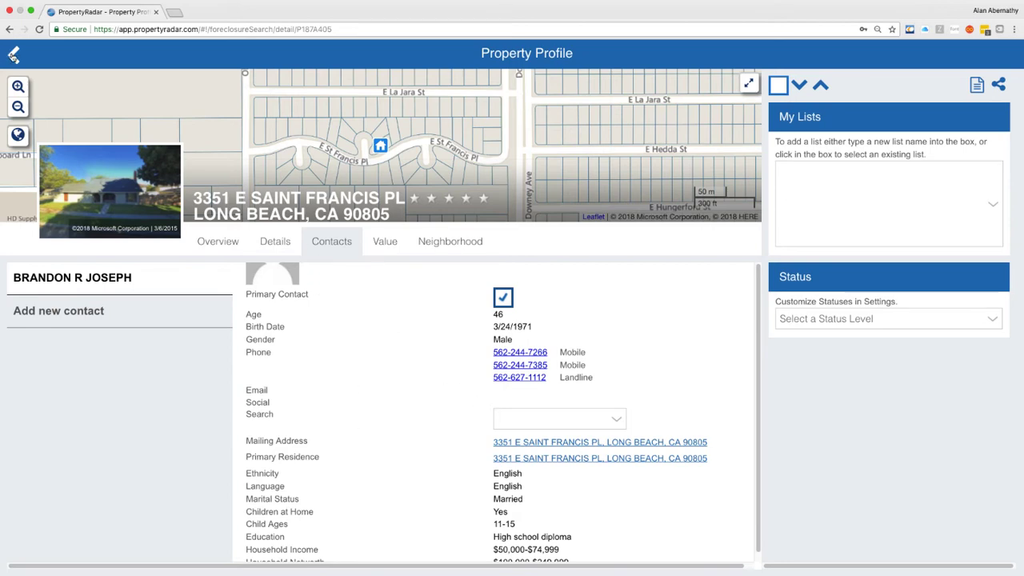
Return to the results, open the profile of the second listed property, and examine its owner's contact information.
{"action": "left_click", "coordinate": [14, 54]}
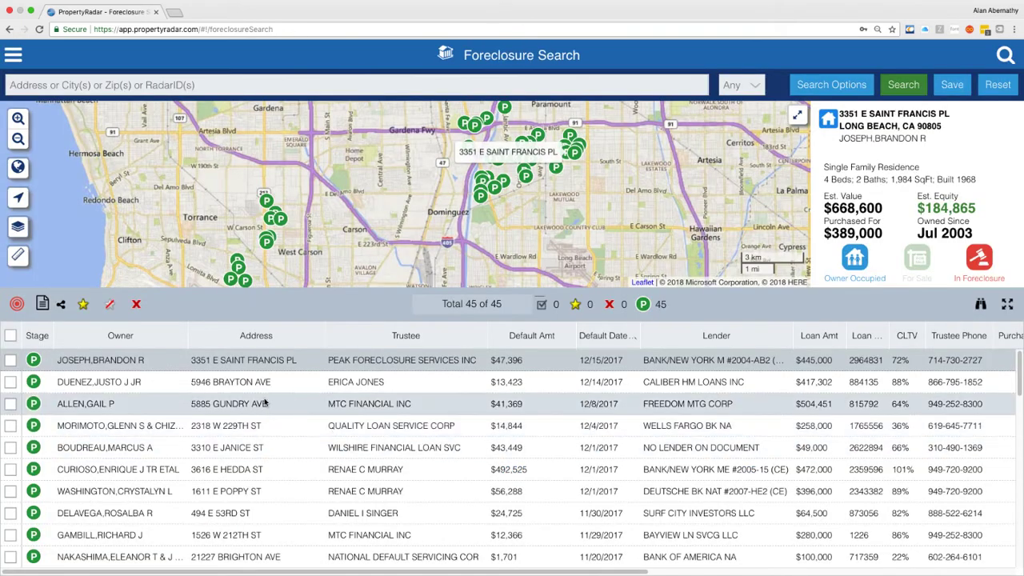
{"action": "left_click", "coordinate": [305, 388]}
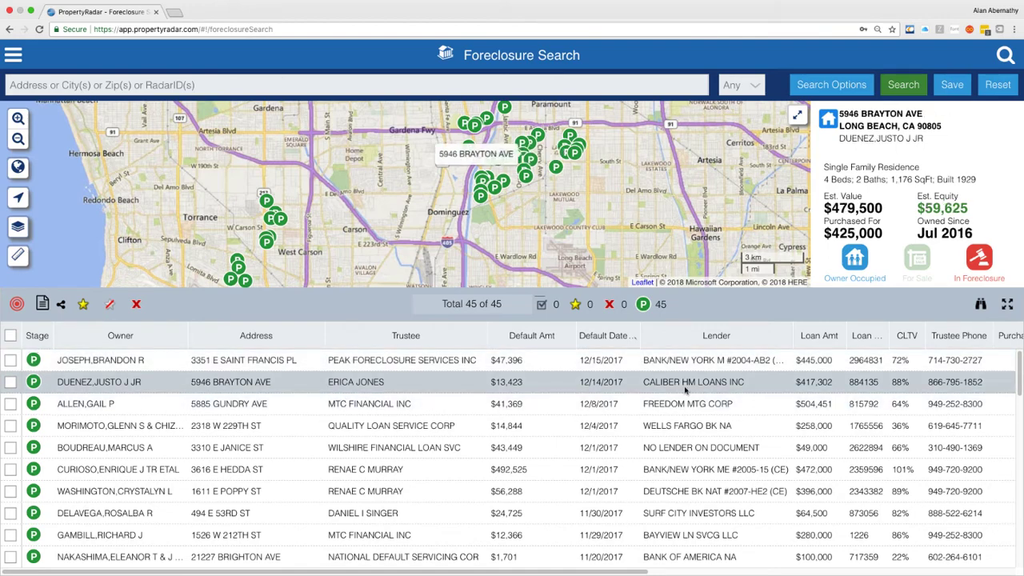
{"action": "left_click", "coordinate": [983, 160]}
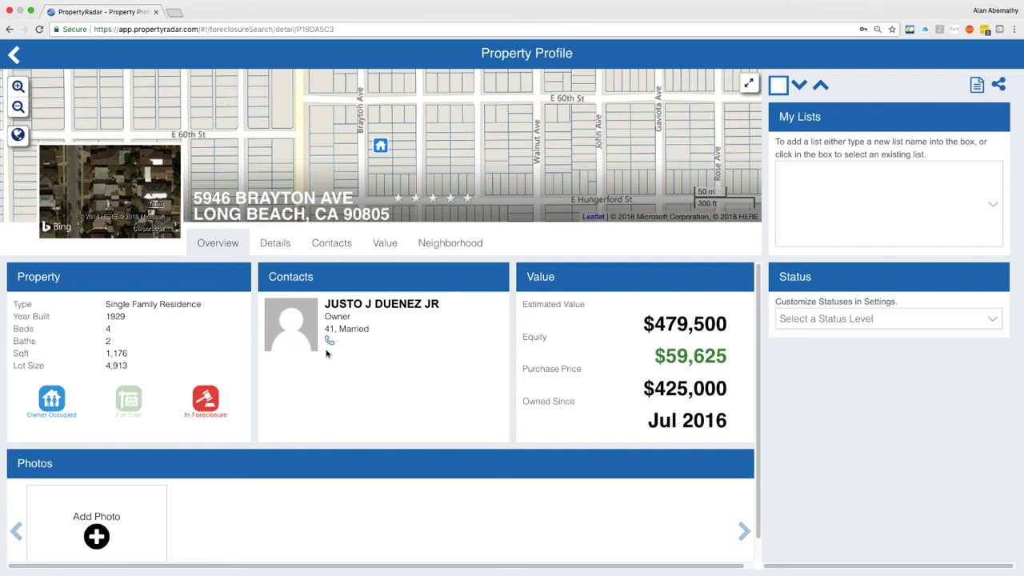
{"action": "left_click", "coordinate": [285, 251]}
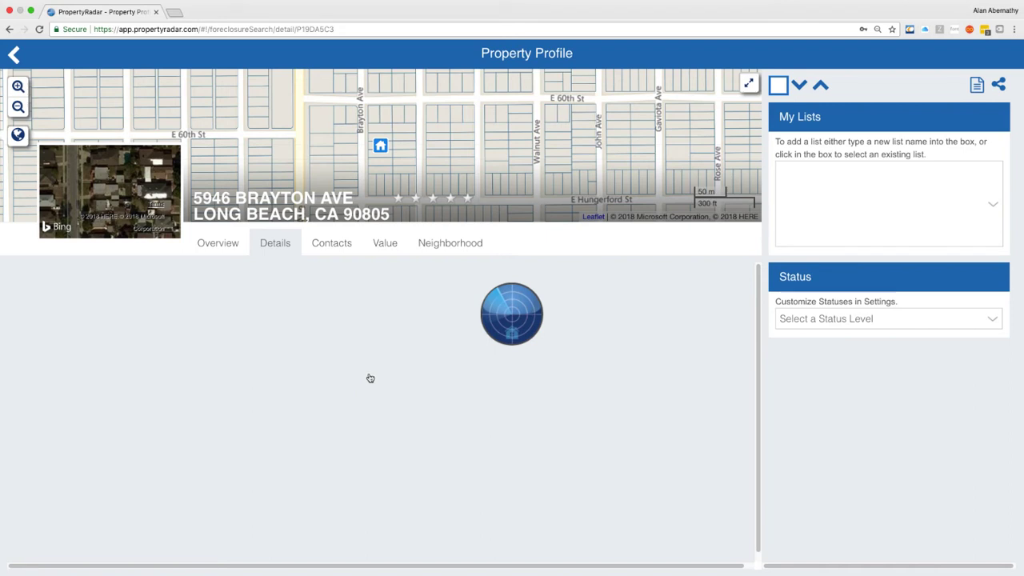
{"action": "left_click", "coordinate": [323, 241]}
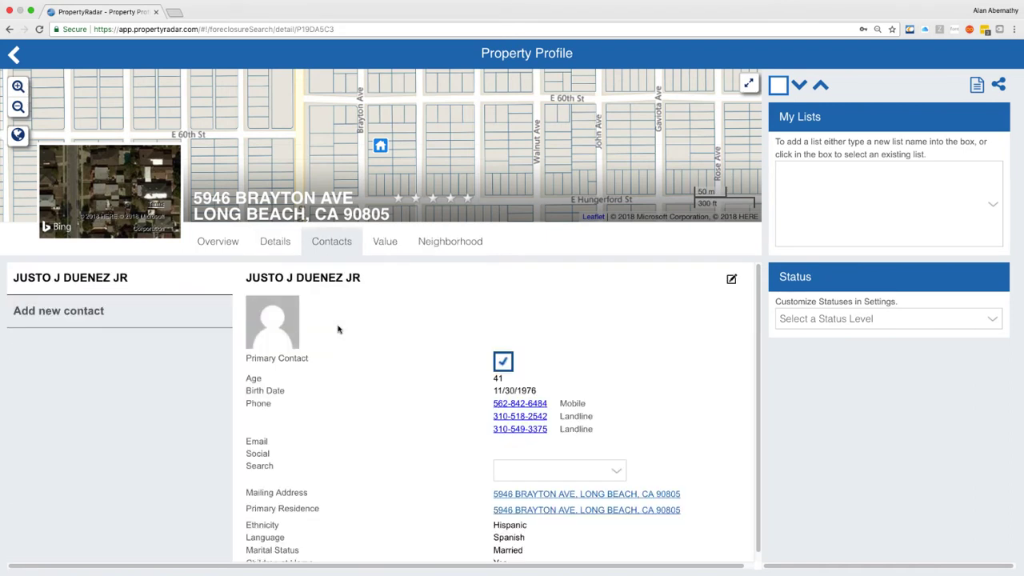
{"action": "scroll", "coordinate": [389, 384], "scroll_direction": "down", "scroll_amount": 5}
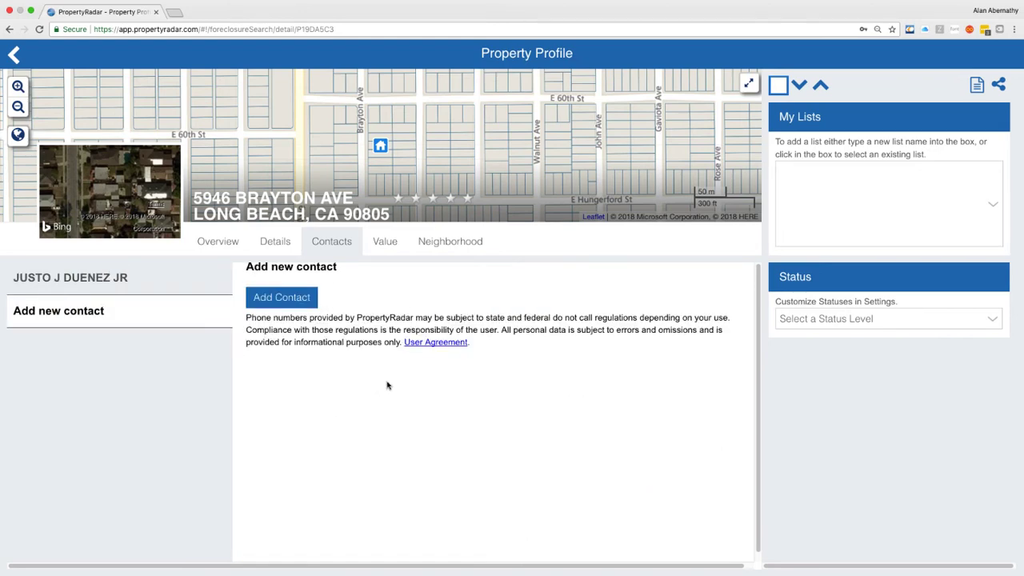
Review the owner's phone numbers, mailing address and demographics once more, and return to the foreclosure results list.
{"action": "scroll", "coordinate": [388, 384], "scroll_direction": "up", "scroll_amount": 2}
{"action": "scroll", "coordinate": [389, 381], "scroll_direction": "up", "scroll_amount": 5}
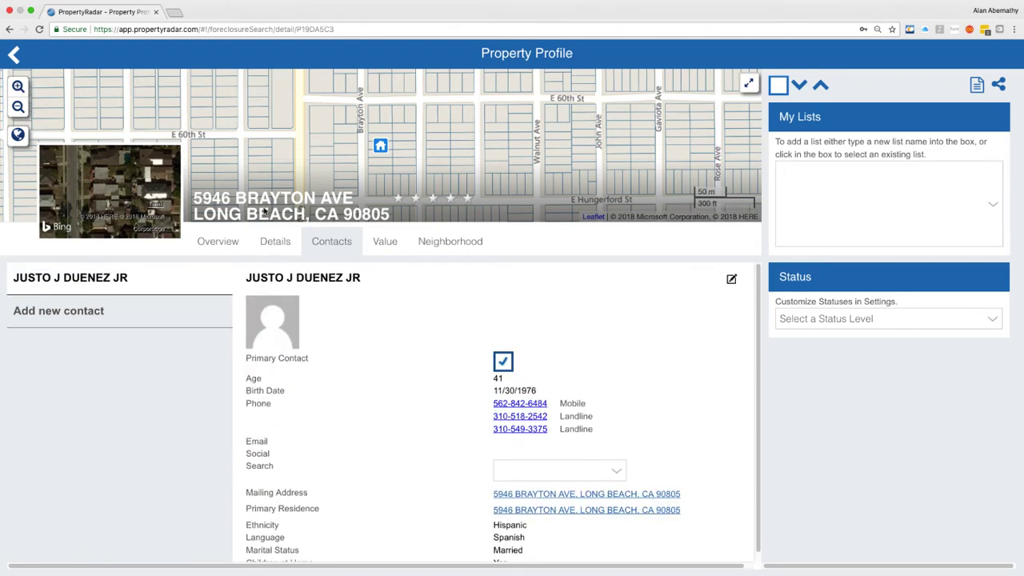
{"action": "left_click", "coordinate": [13, 54]}
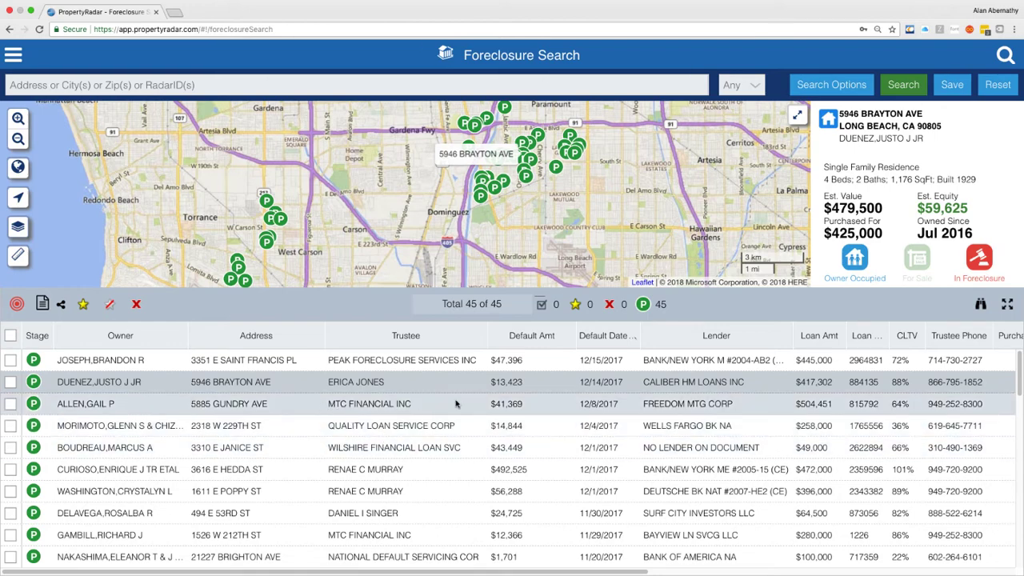
Browse the older defaults in the results and open the profile of the duplex with the 10/6/2017 default date.
{"action": "scroll", "coordinate": [459, 449], "scroll_direction": "down", "scroll_amount": 2}
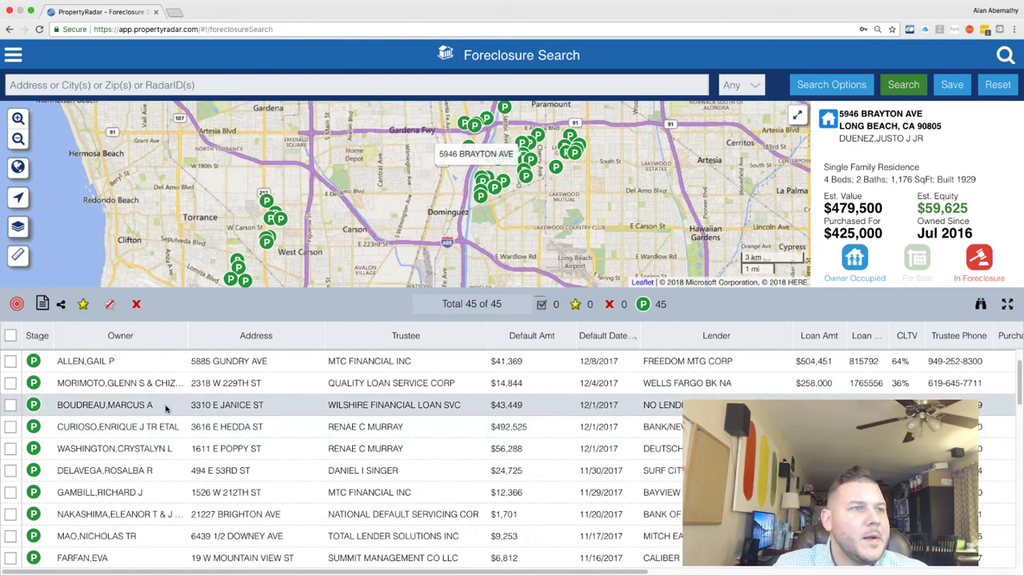
{"action": "scroll", "coordinate": [152, 480], "scroll_direction": "down", "scroll_amount": 1}
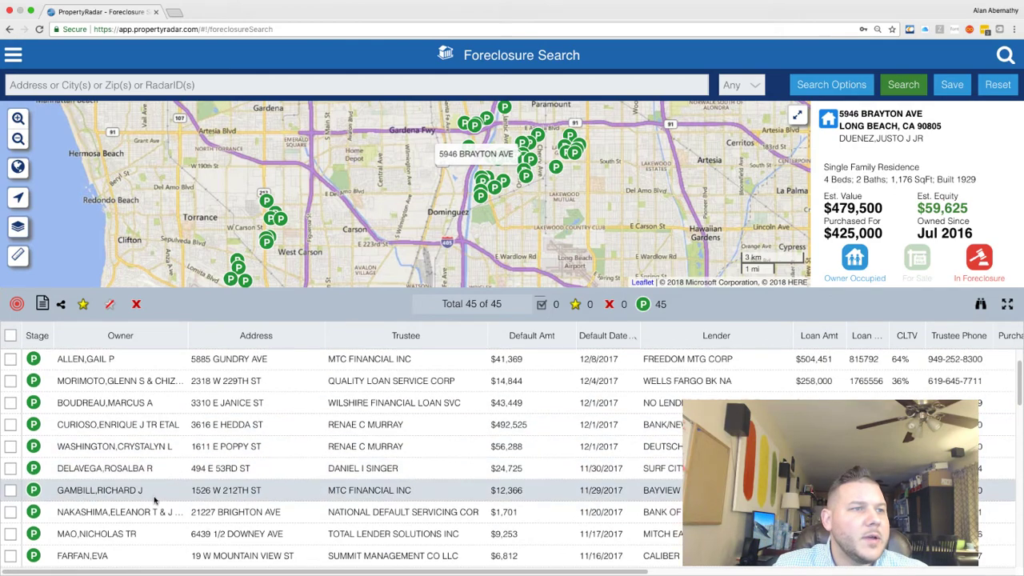
{"action": "scroll", "coordinate": [155, 500], "scroll_direction": "down", "scroll_amount": 6}
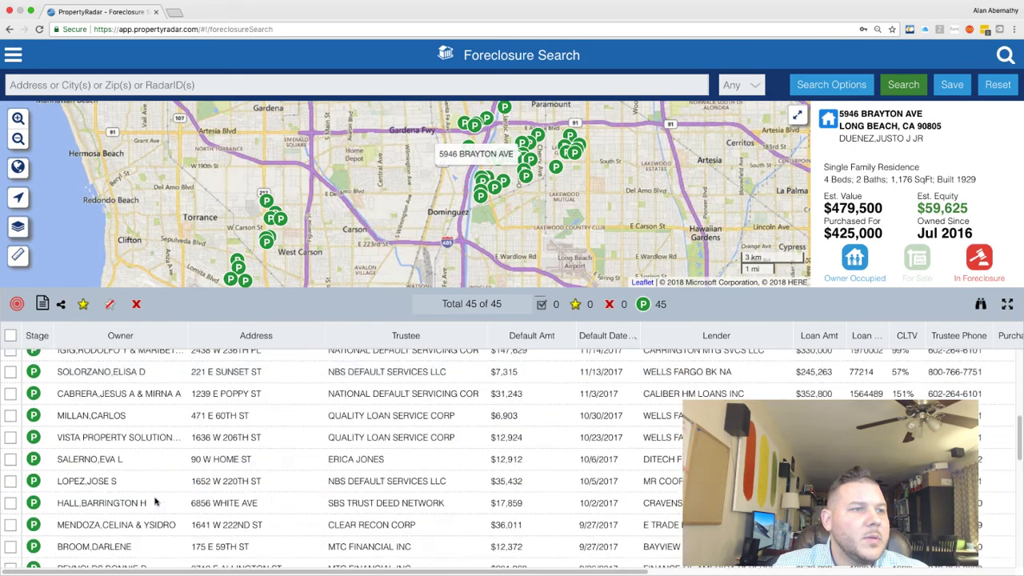
{"action": "scroll", "coordinate": [155, 501], "scroll_direction": "down", "scroll_amount": 2}
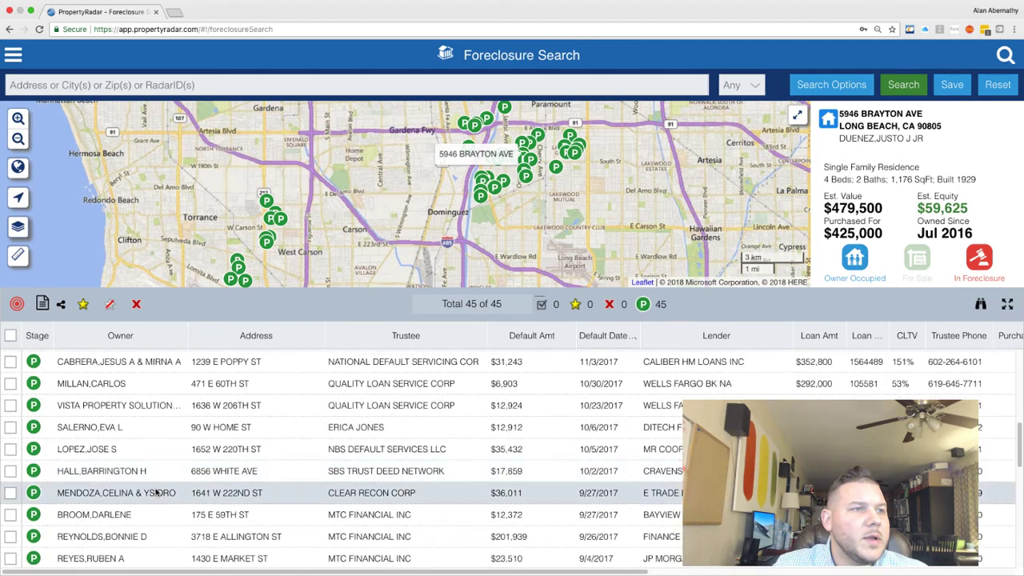
{"action": "left_click", "coordinate": [147, 424]}
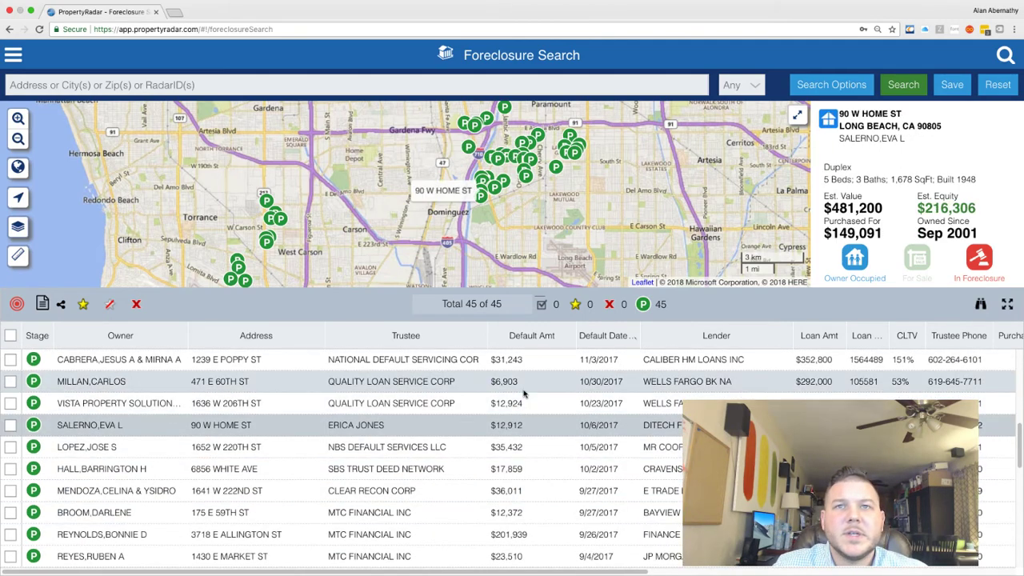
{"action": "left_click", "coordinate": [948, 161]}
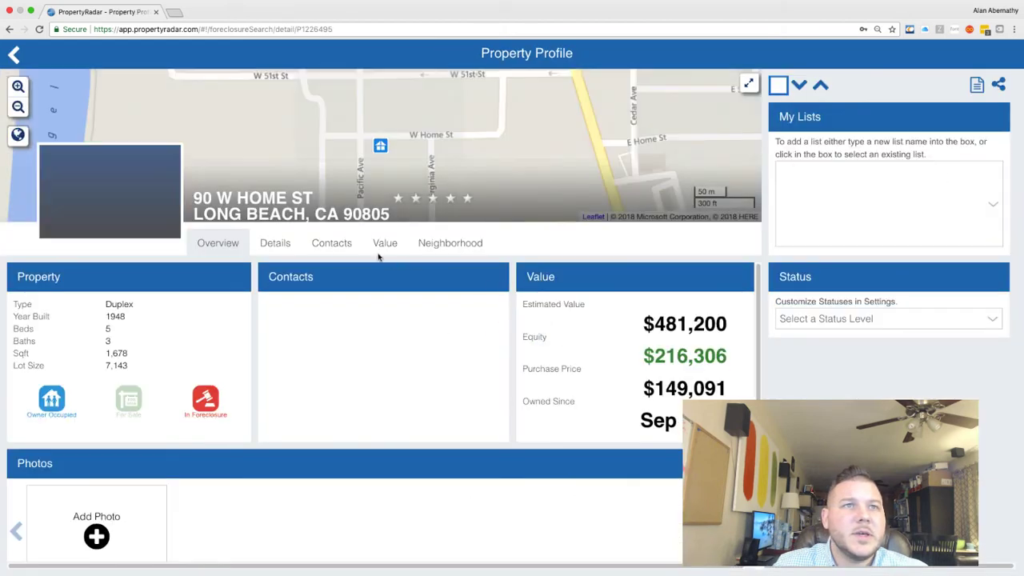
Examine the duplex owner's contact record, including phone numbers and mailing address, and return to the results.
{"action": "left_click", "coordinate": [323, 244]}
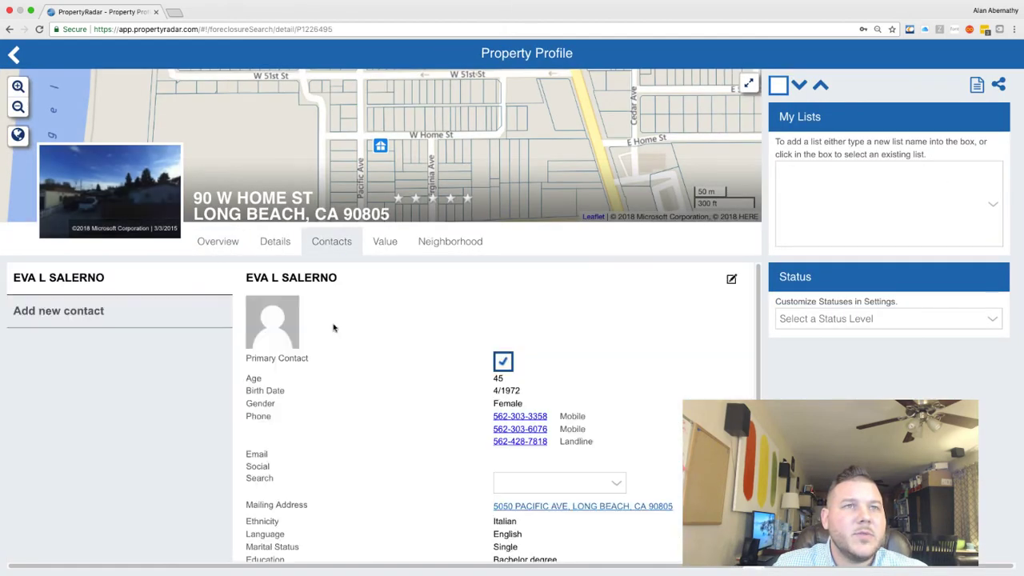
{"action": "scroll", "coordinate": [360, 360], "scroll_direction": "down", "scroll_amount": 5}
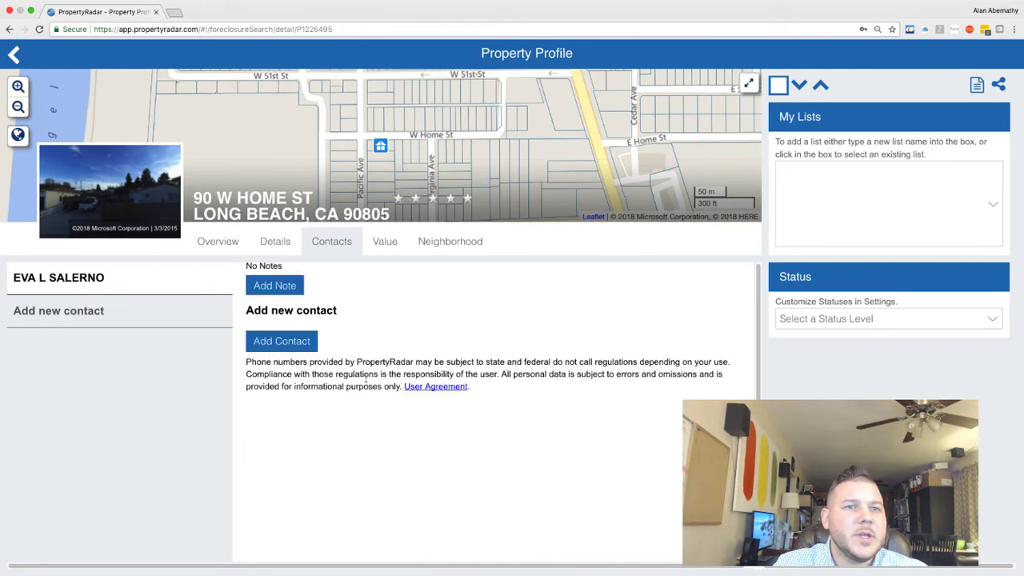
{"action": "scroll", "coordinate": [372, 388], "scroll_direction": "up", "scroll_amount": 5}
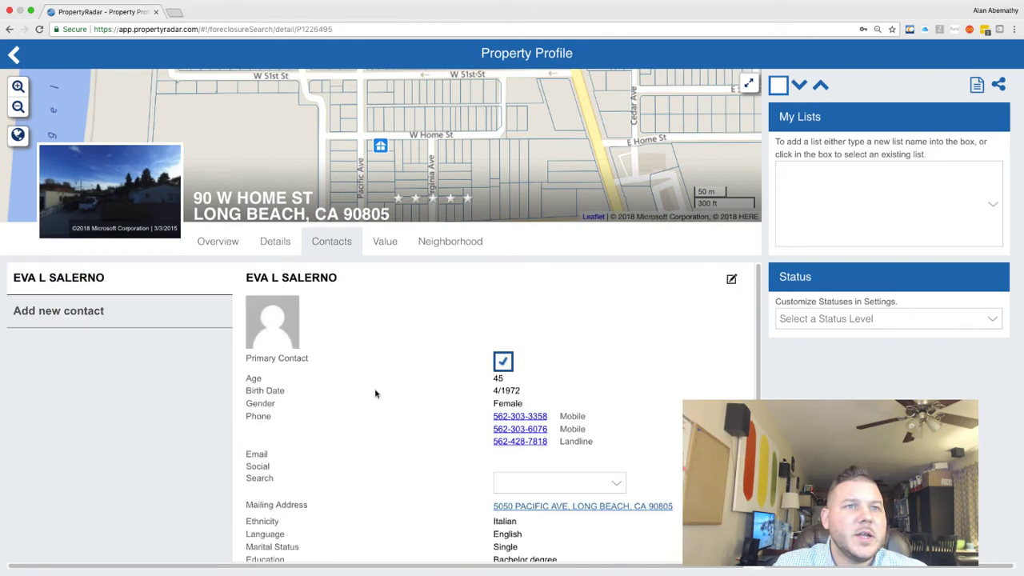
{"action": "left_click", "coordinate": [14, 54]}
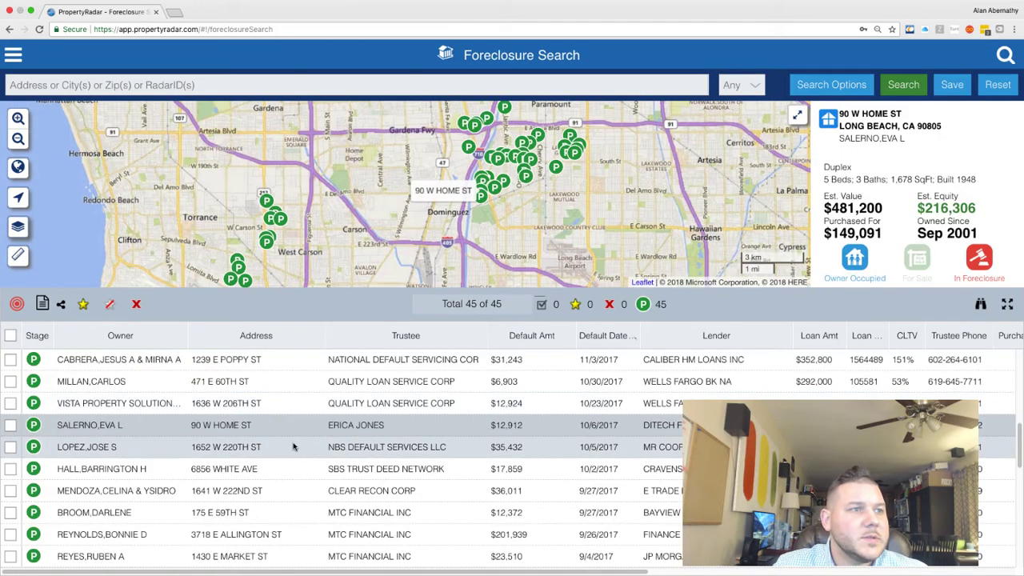
Open the profile of the property with the 9/4/2017 default date, check its owner's contact record, and return to the results.
{"action": "scroll", "coordinate": [292, 446], "scroll_direction": "down", "scroll_amount": 5}
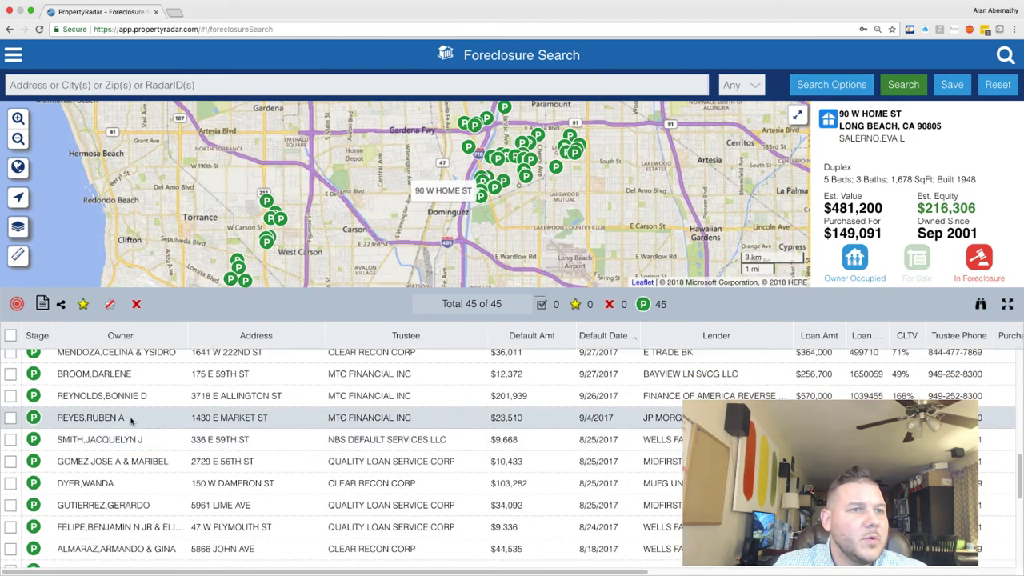
{"action": "left_click", "coordinate": [130, 421]}
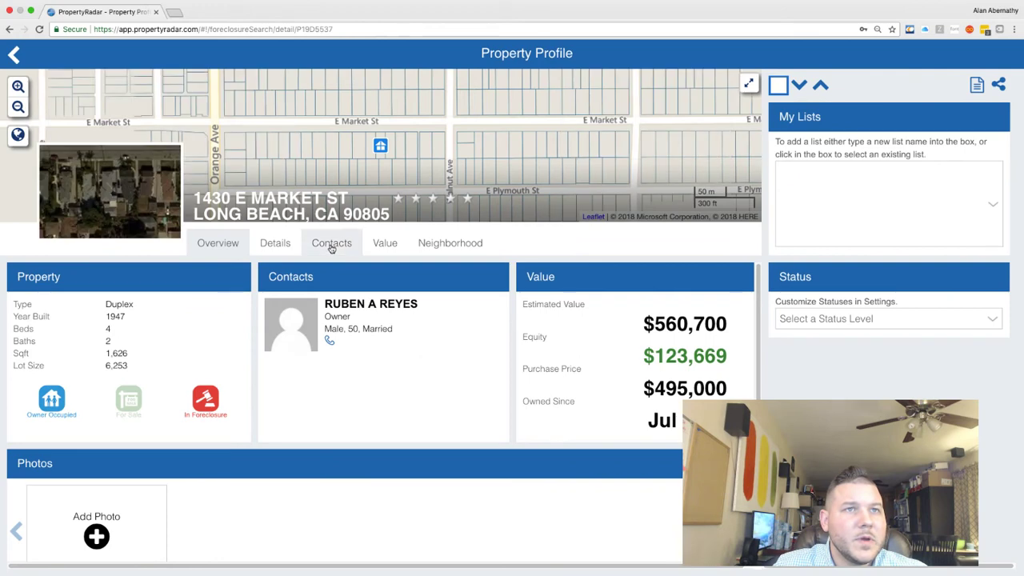
{"action": "left_click", "coordinate": [331, 249]}
{"action": "scroll", "coordinate": [355, 403], "scroll_direction": "down", "scroll_amount": 5}
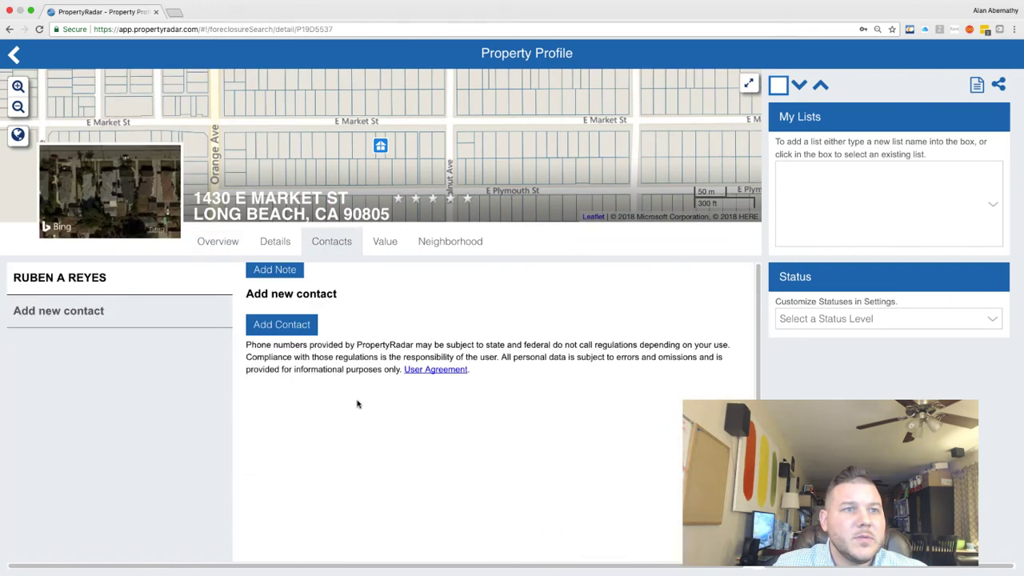
{"action": "left_click", "coordinate": [13, 55]}
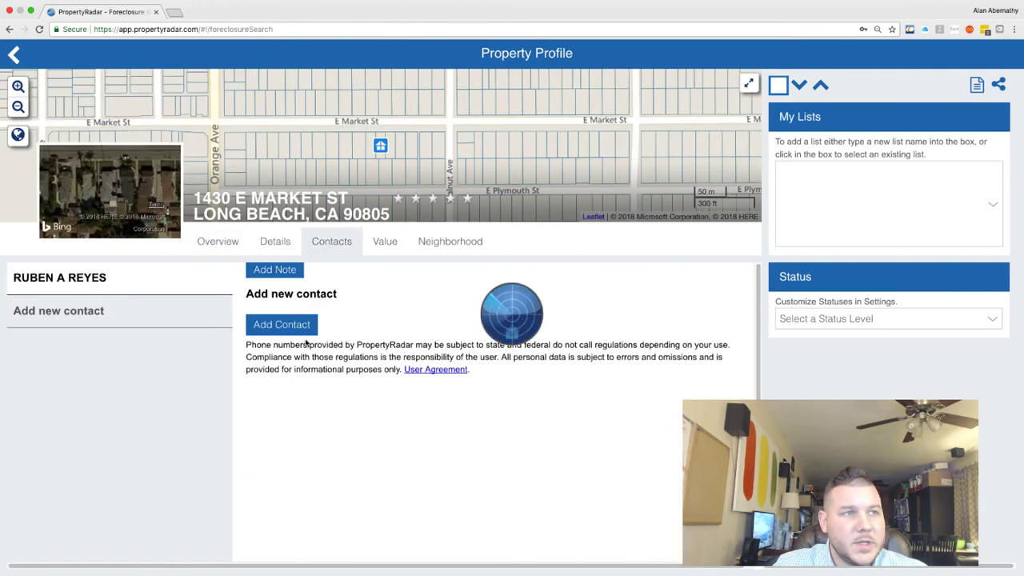
Find the Torrance property with the 7/28/2017 default date in the results and open its profile.
{"action": "scroll", "coordinate": [315, 446], "scroll_direction": "down", "scroll_amount": 2}
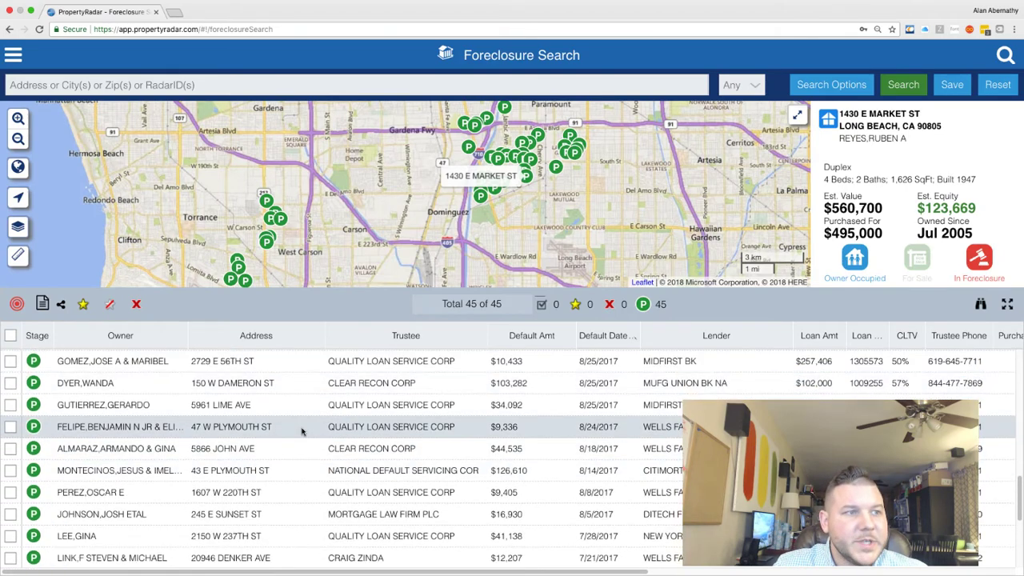
{"action": "left_click", "coordinate": [264, 536]}
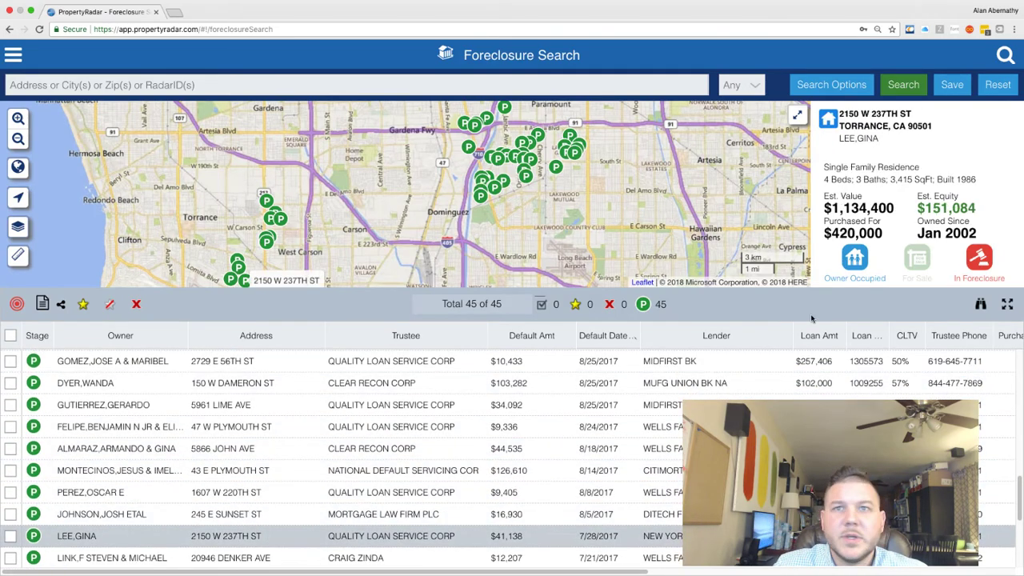
{"action": "left_click", "coordinate": [952, 183]}
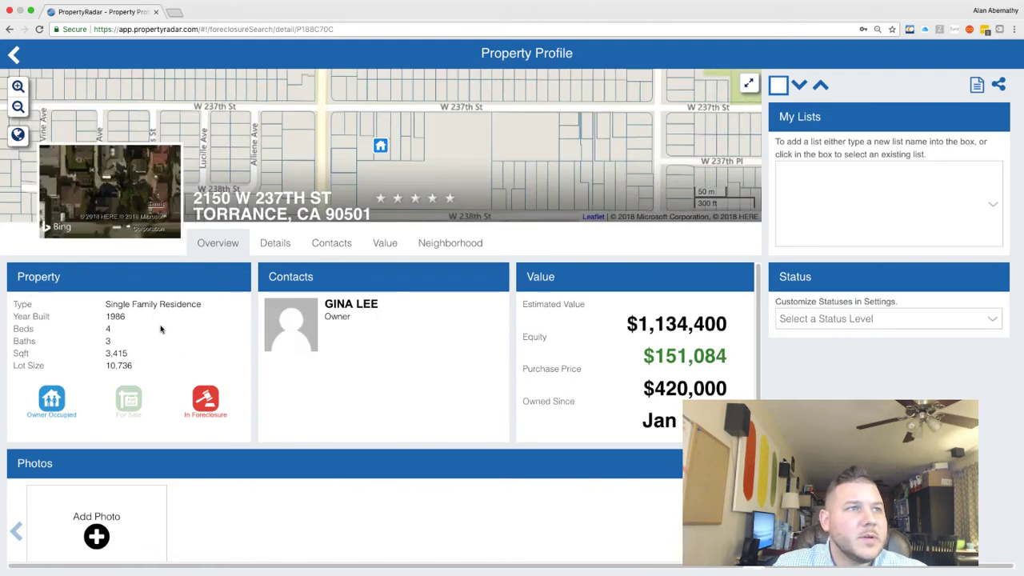
Examine the Torrance property owner's contact record, including the phone, mailing address, primary residence and other properties fields.
{"action": "left_click", "coordinate": [340, 242]}
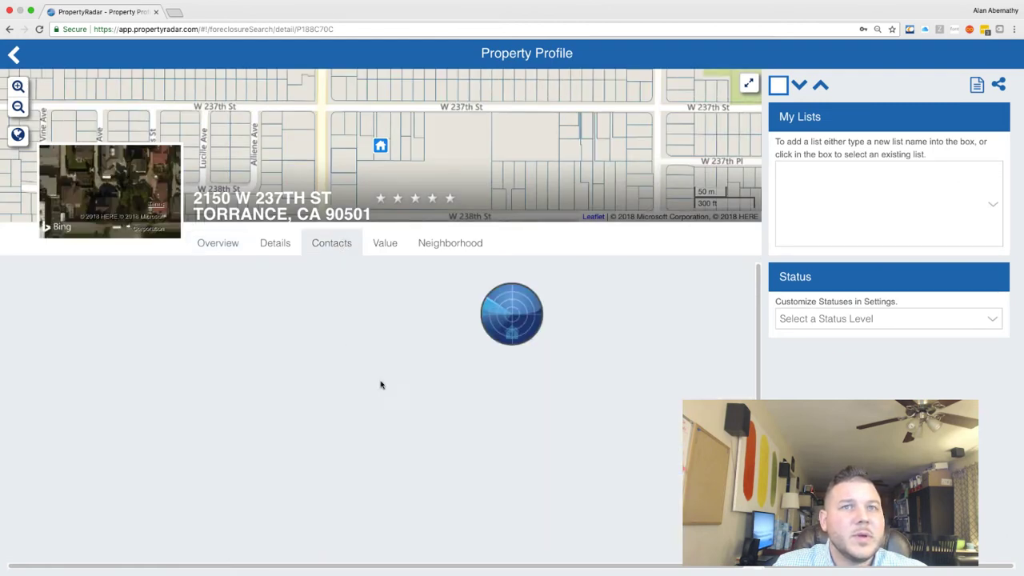
{"action": "scroll", "coordinate": [336, 404], "scroll_direction": "down", "scroll_amount": 2}
{"action": "scroll", "coordinate": [340, 412], "scroll_direction": "up", "scroll_amount": 2}
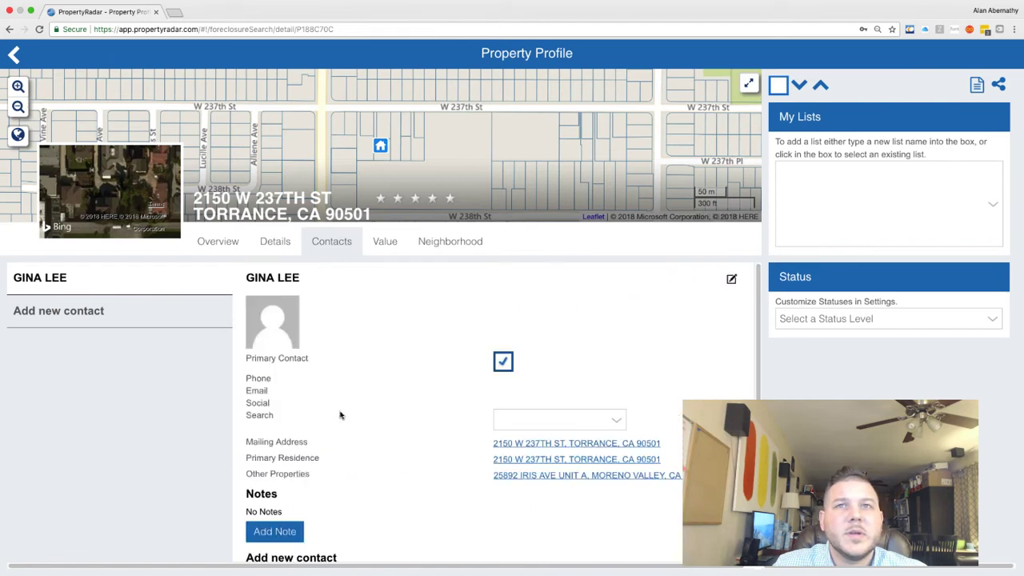
{"action": "scroll", "coordinate": [549, 448], "scroll_direction": "down", "scroll_amount": 2}
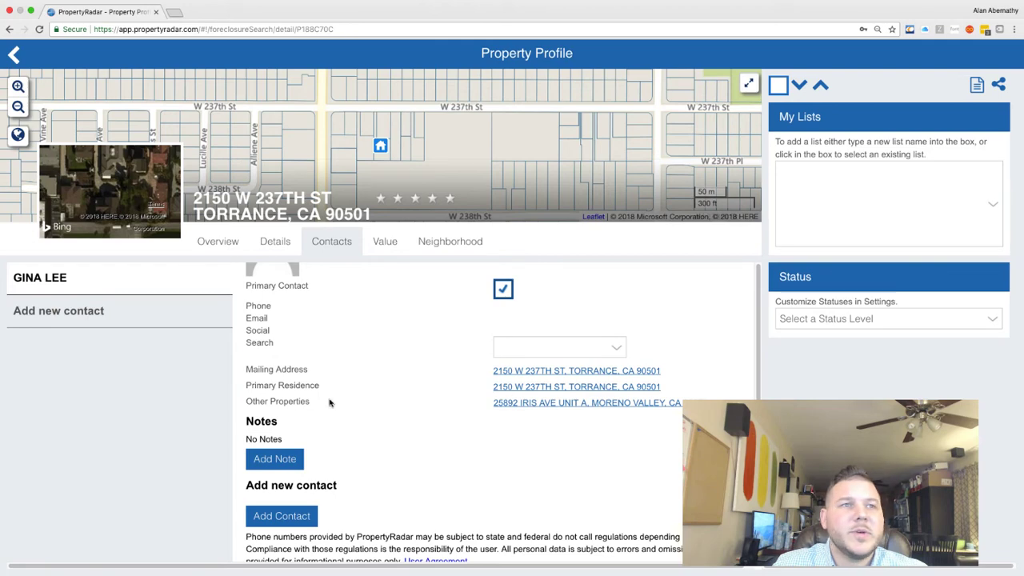
{"action": "scroll", "coordinate": [338, 432], "scroll_direction": "up", "scroll_amount": 2}
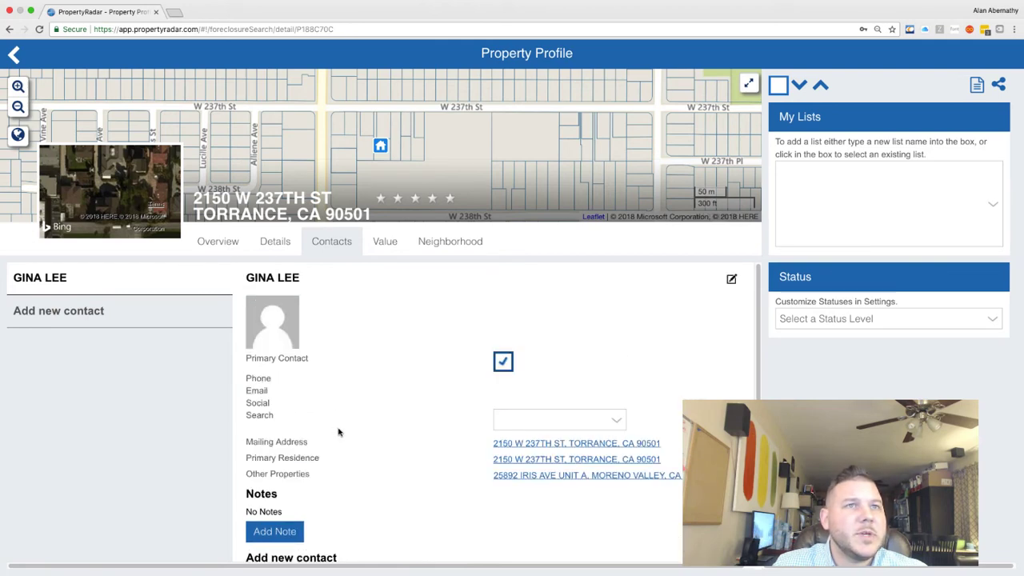
Examine the property's value information, covering the summary, purchase, market value, market rent and recent sales comparables.
{"action": "left_click", "coordinate": [389, 240]}
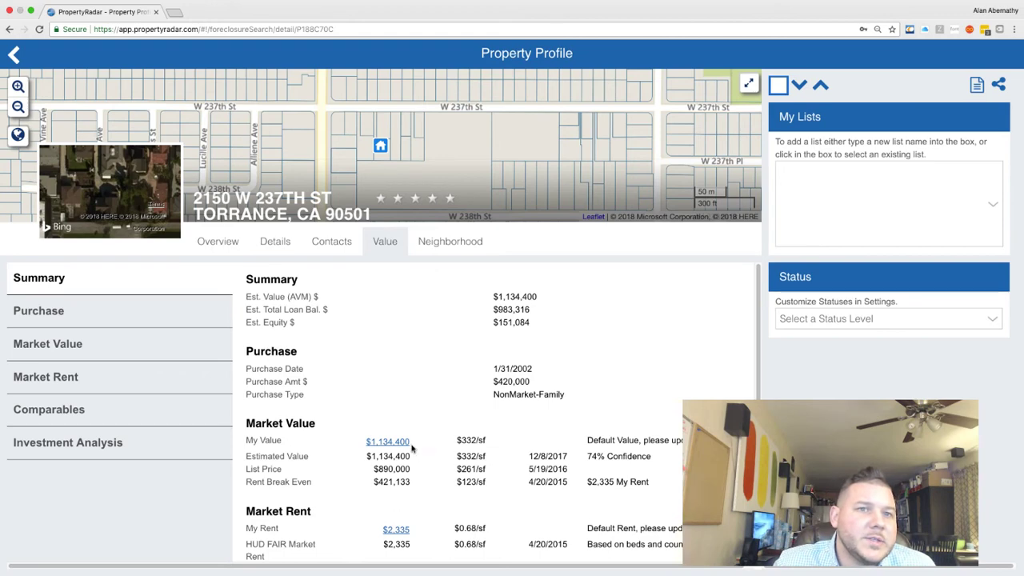
{"action": "scroll", "coordinate": [416, 432], "scroll_direction": "down", "scroll_amount": 3}
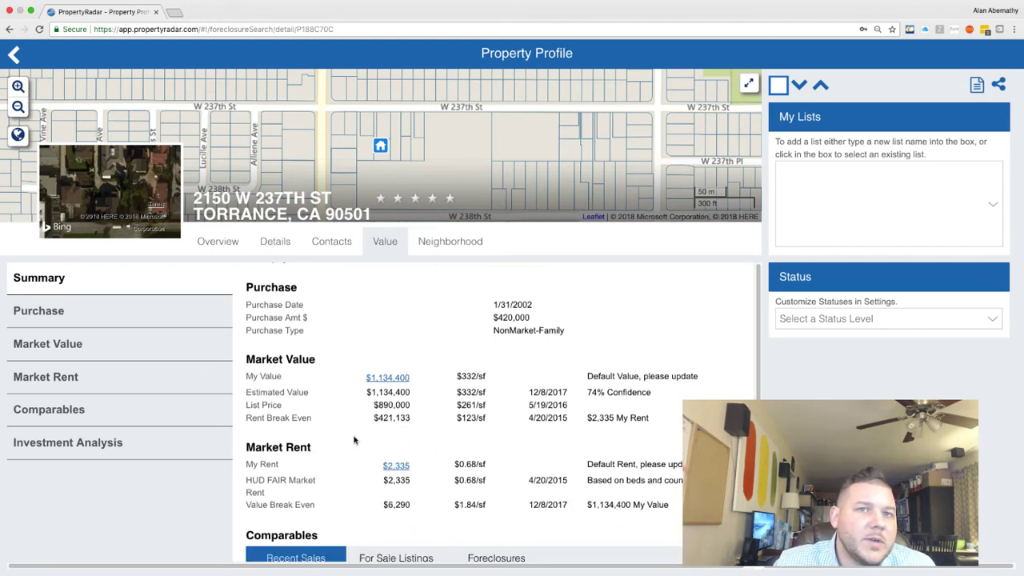
{"action": "scroll", "coordinate": [469, 340], "scroll_direction": "down", "scroll_amount": 3}
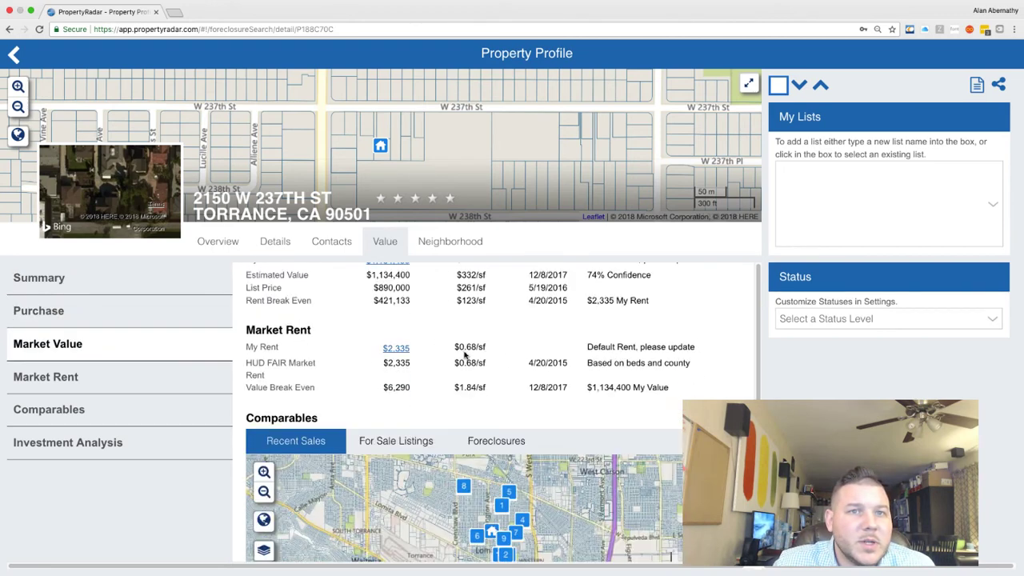
{"action": "scroll", "coordinate": [752, 359], "scroll_direction": "down", "scroll_amount": 2}
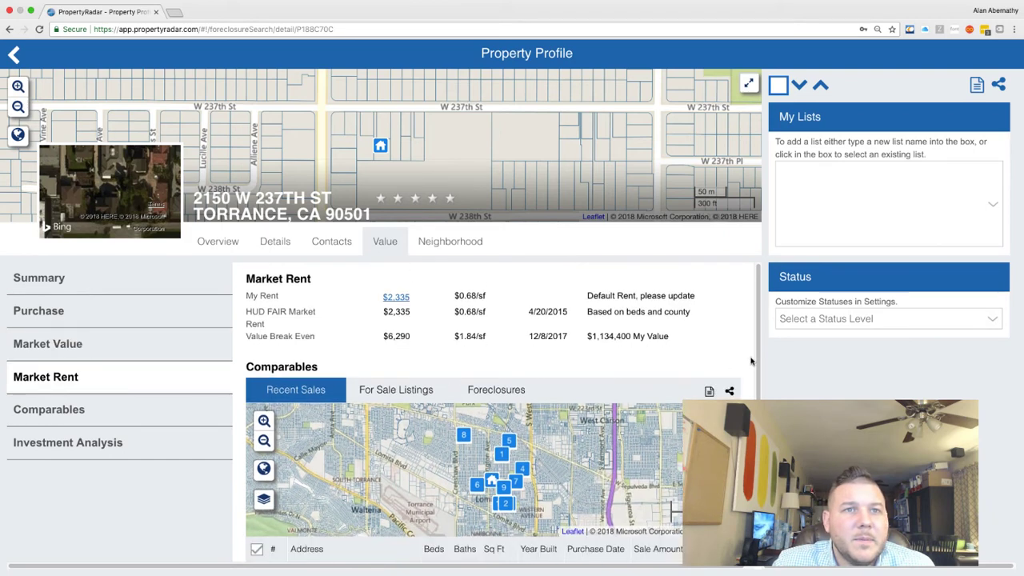
{"action": "scroll", "coordinate": [737, 361], "scroll_direction": "up", "scroll_amount": 3}
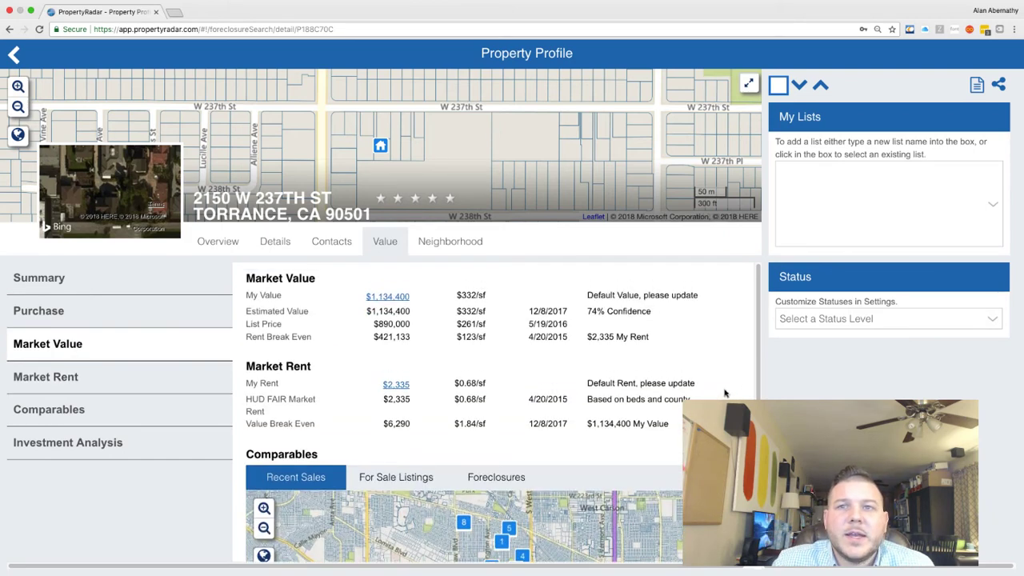
{"action": "scroll", "coordinate": [717, 398], "scroll_direction": "up", "scroll_amount": 2}
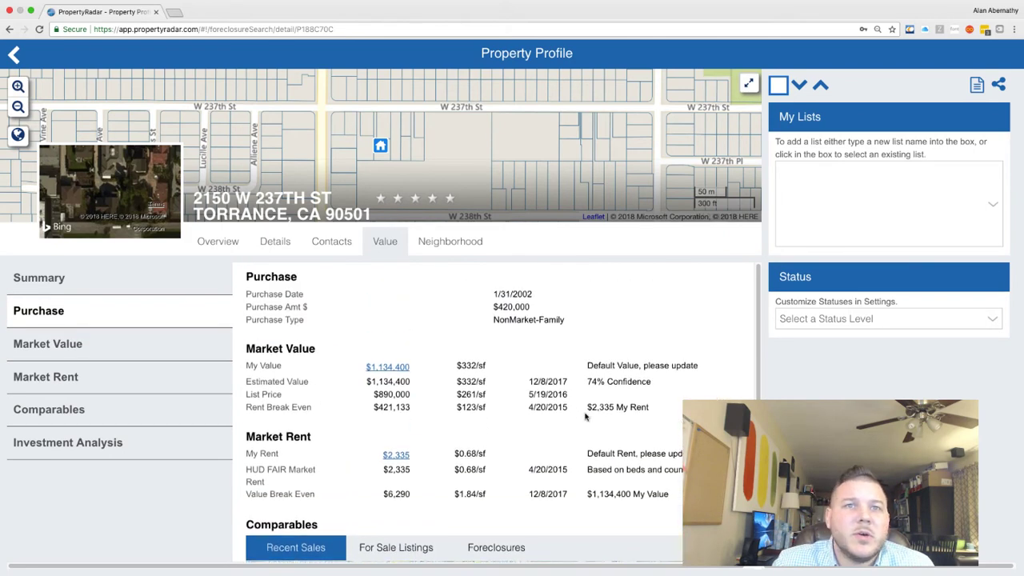
{"action": "scroll", "coordinate": [424, 363], "scroll_direction": "up", "scroll_amount": 2}
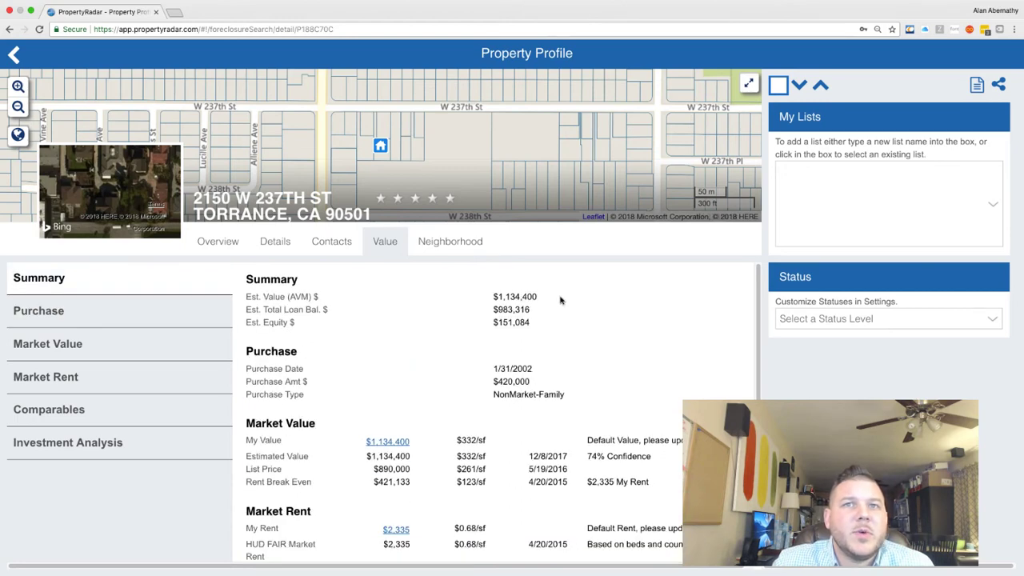
Examine the property's overview and its detail records, covering location, site, structure, property taxes and the transaction history.
{"action": "left_click", "coordinate": [212, 241]}
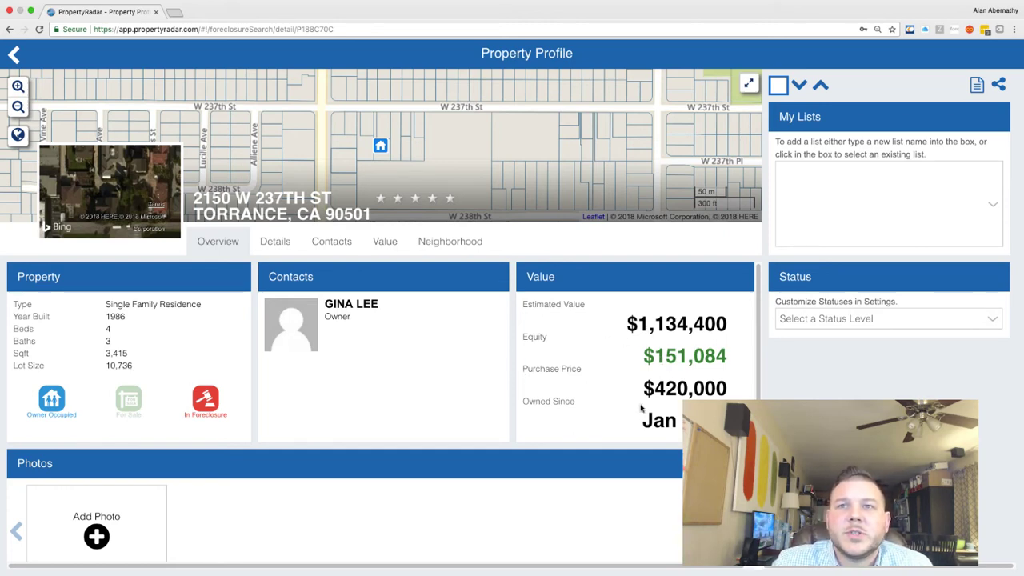
{"action": "scroll", "coordinate": [416, 356], "scroll_direction": "down", "scroll_amount": 1}
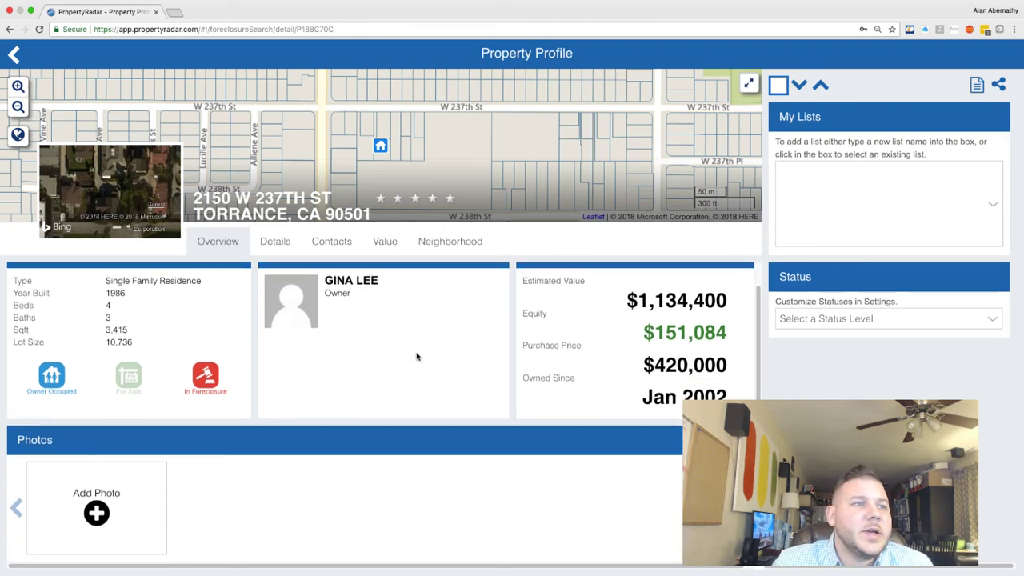
{"action": "left_click", "coordinate": [277, 242]}
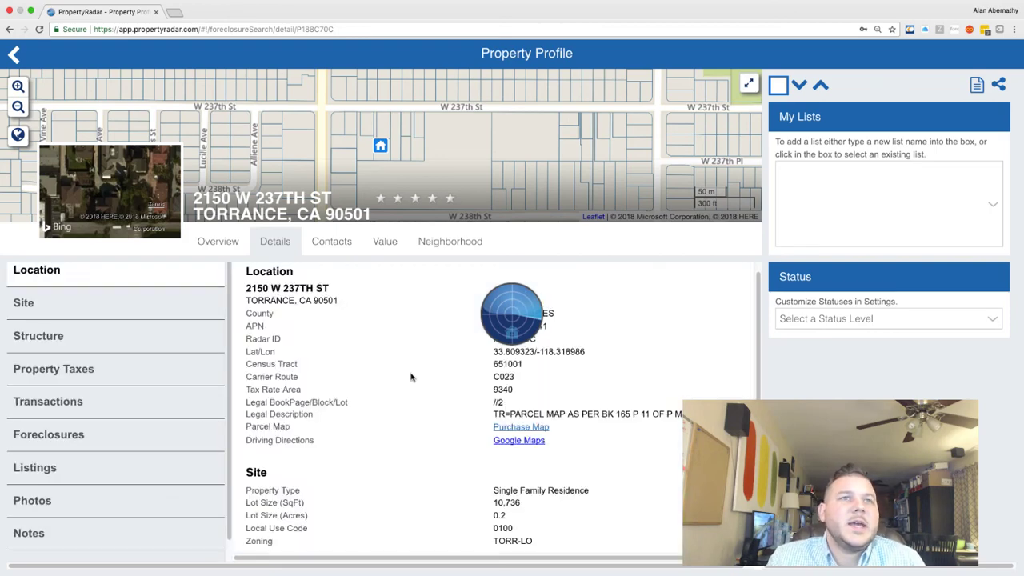
{"action": "left_click", "coordinate": [123, 307]}
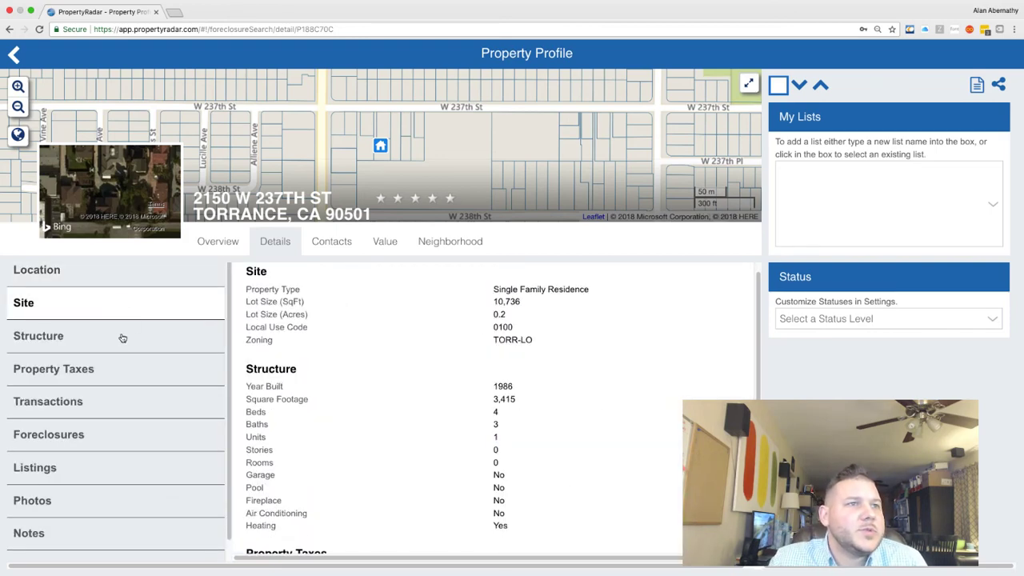
{"action": "left_click", "coordinate": [124, 338]}
{"action": "left_click", "coordinate": [132, 357]}
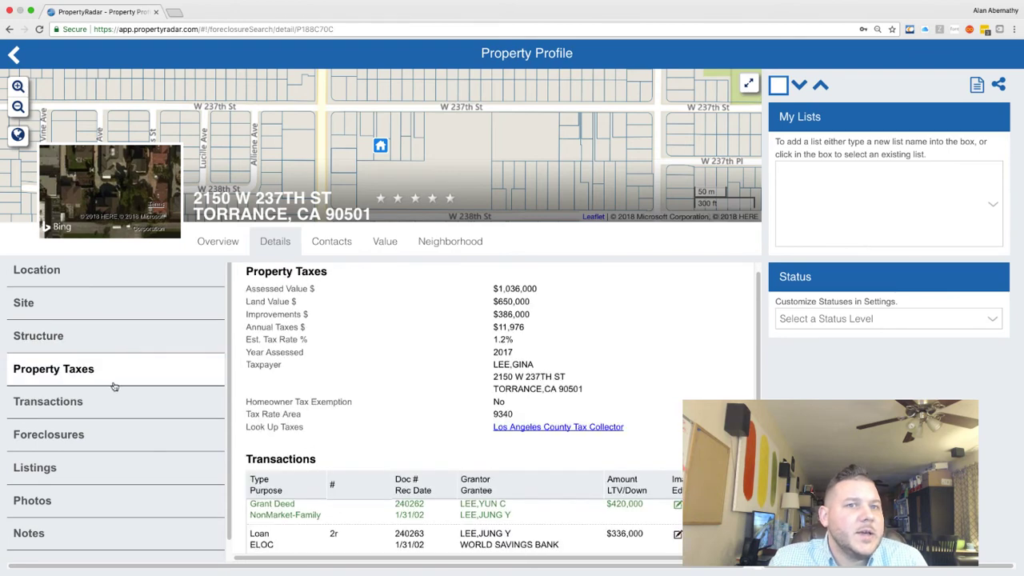
{"action": "scroll", "coordinate": [750, 393], "scroll_direction": "down", "scroll_amount": 4}
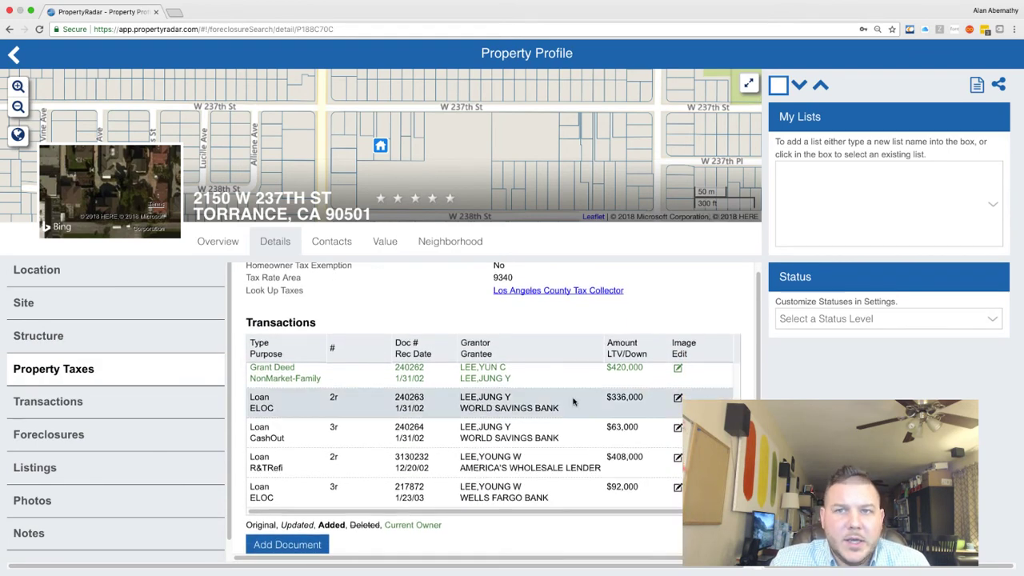
{"action": "scroll", "coordinate": [572, 402], "scroll_direction": "down", "scroll_amount": 5}
{"action": "scroll", "coordinate": [576, 408], "scroll_direction": "up", "scroll_amount": 5}
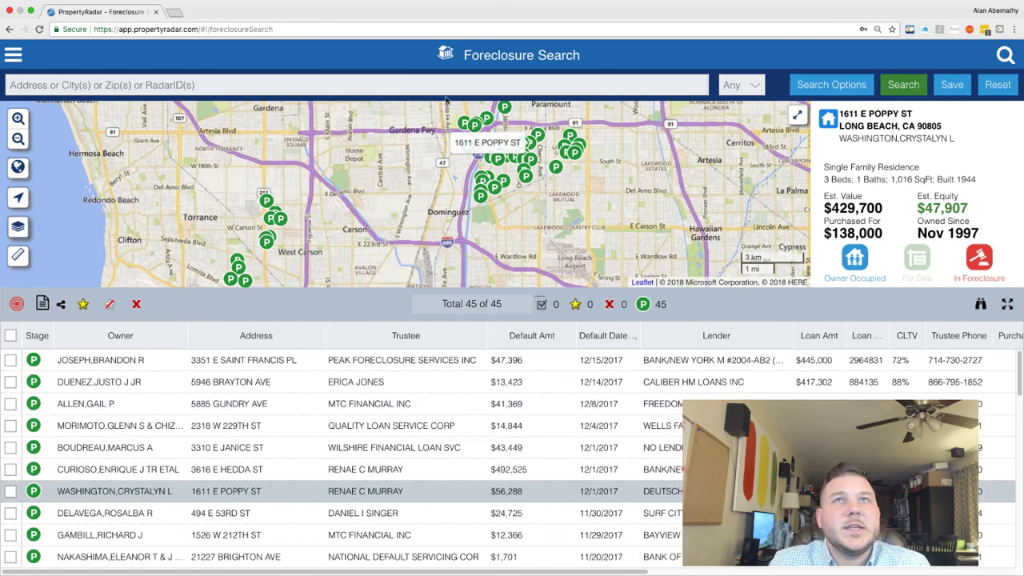
Reopen the foreclosure search, review its foreclosure stage, location and property details criteria, and run the search again.
{"action": "left_click", "coordinate": [12, 55]}
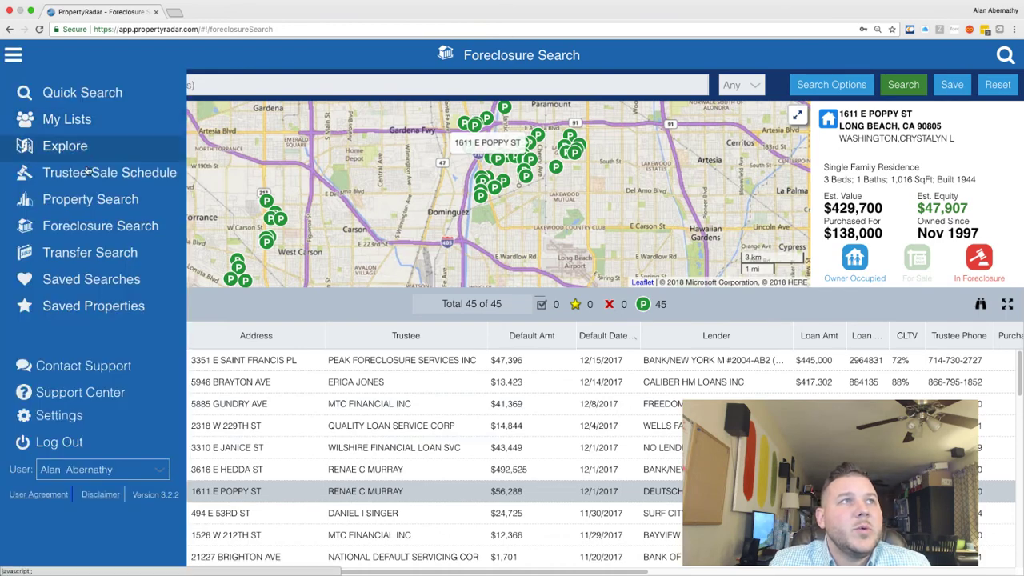
{"action": "left_click", "coordinate": [96, 226]}
{"action": "left_click", "coordinate": [830, 84]}
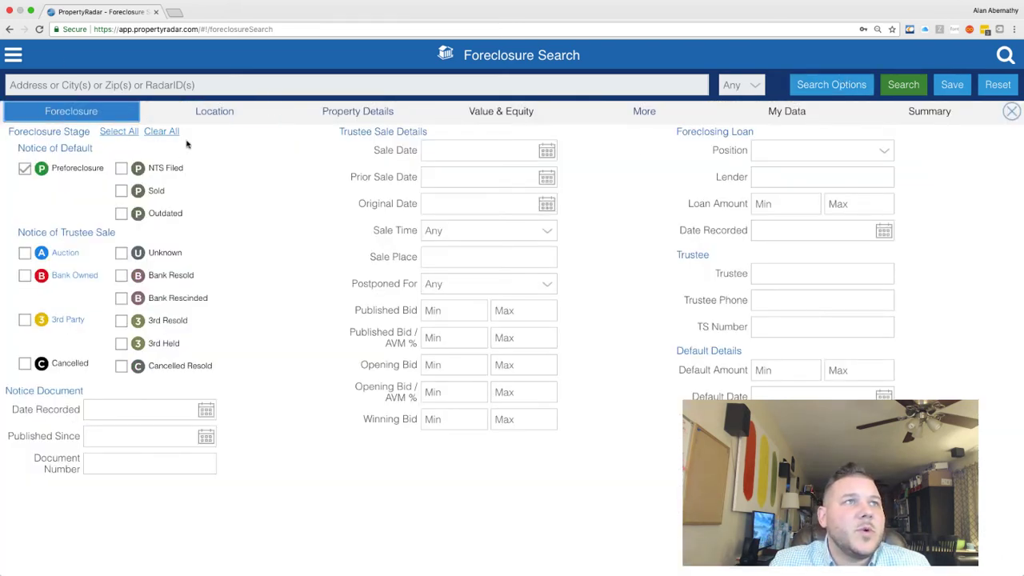
{"action": "left_click", "coordinate": [226, 118]}
{"action": "left_click", "coordinate": [382, 118]}
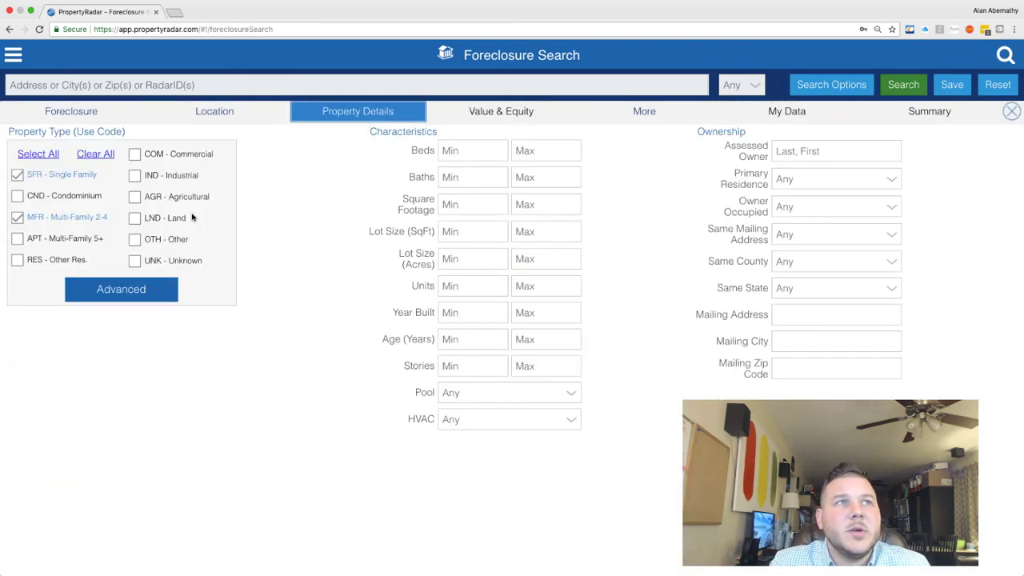
{"action": "left_click", "coordinate": [903, 84]}
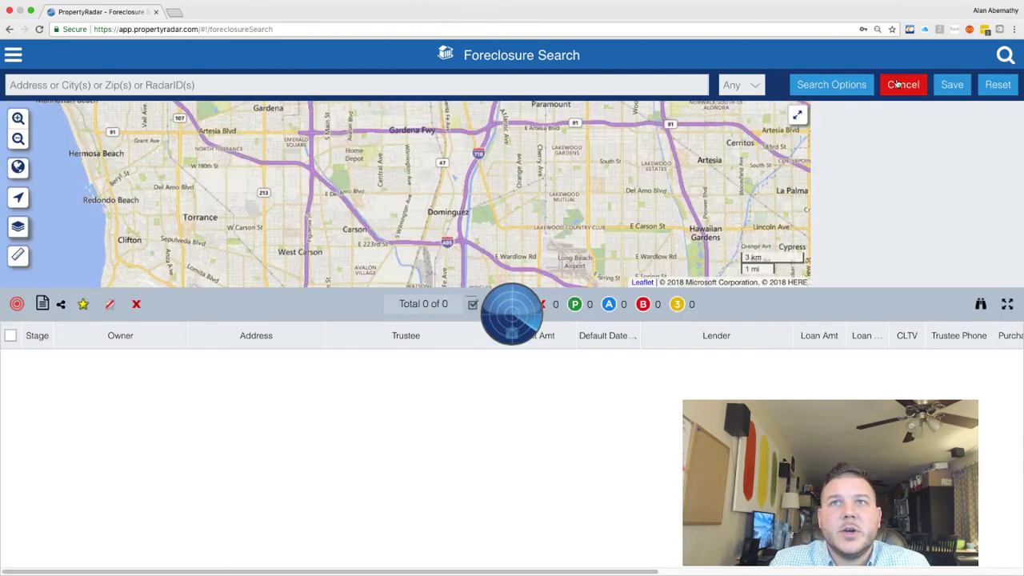